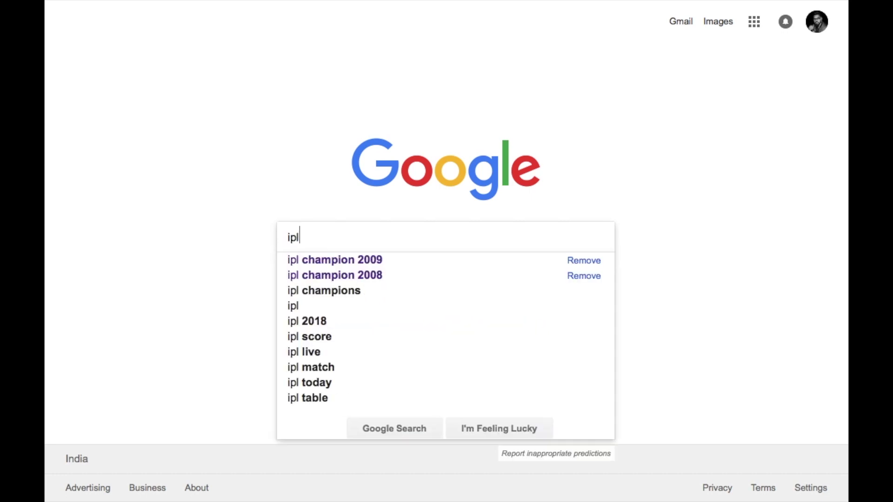
text( champions l)
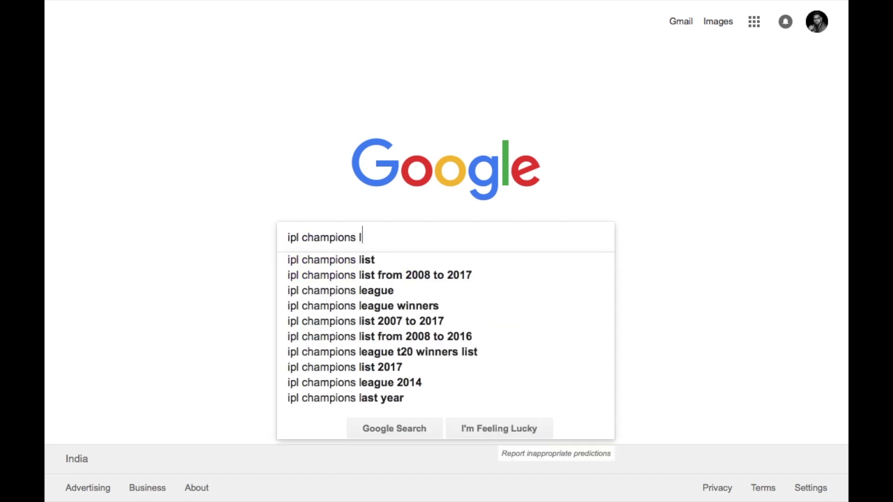
text(ist)
Search Google for 'ipl champions list' and open the Wikipedia IPL seasons and results article
key(Return)
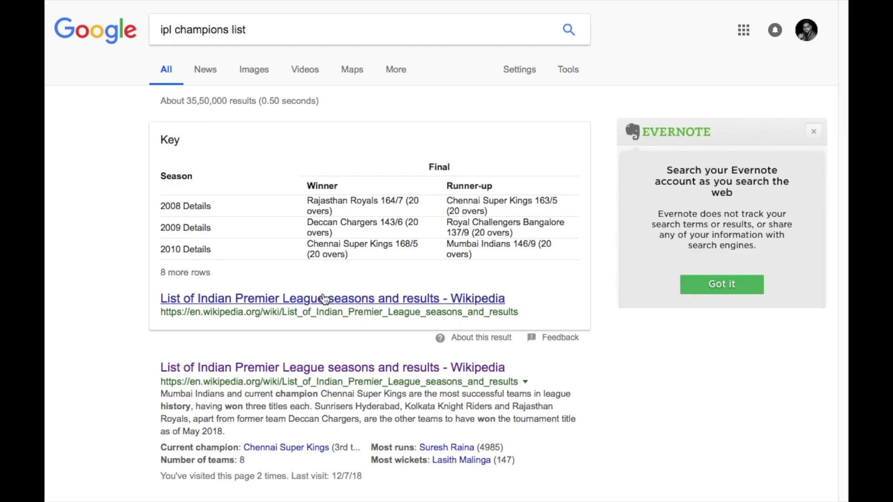
click(324, 299)
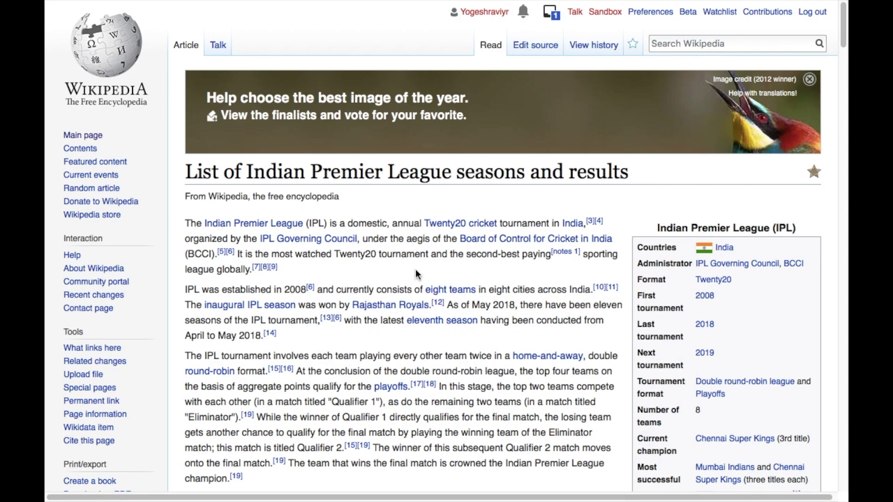
scroll(416, 269, down, 3)
scroll(415, 268, down, 6)
scroll(416, 271, down, 4)
scroll(416, 271, down, 3)
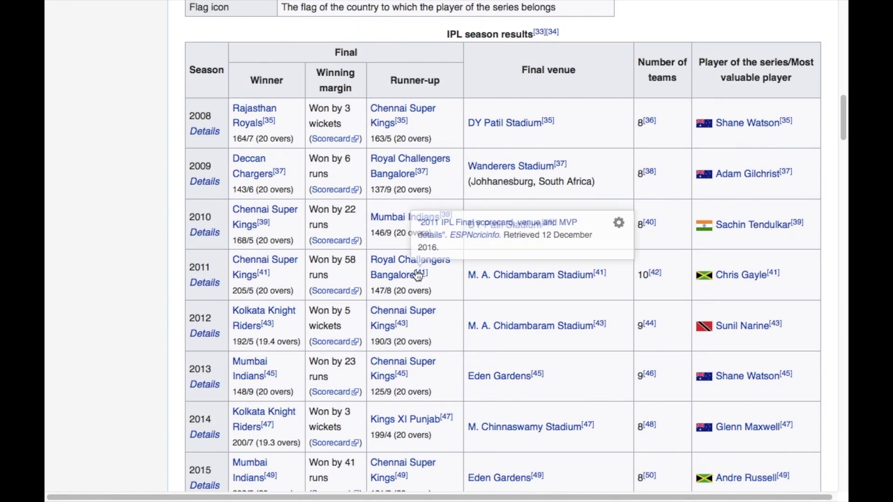
scroll(418, 275, up, 1)
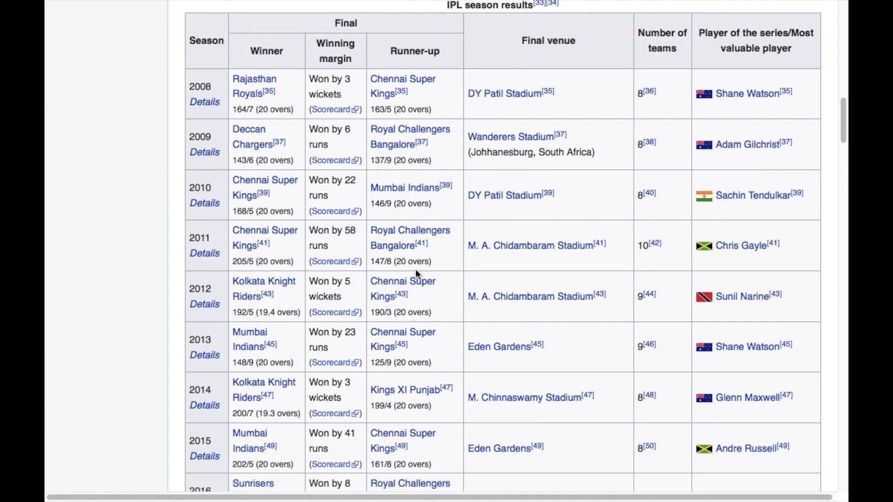
scroll(416, 275, down, 1)
scroll(416, 274, down, 3)
scroll(415, 268, down, 2)
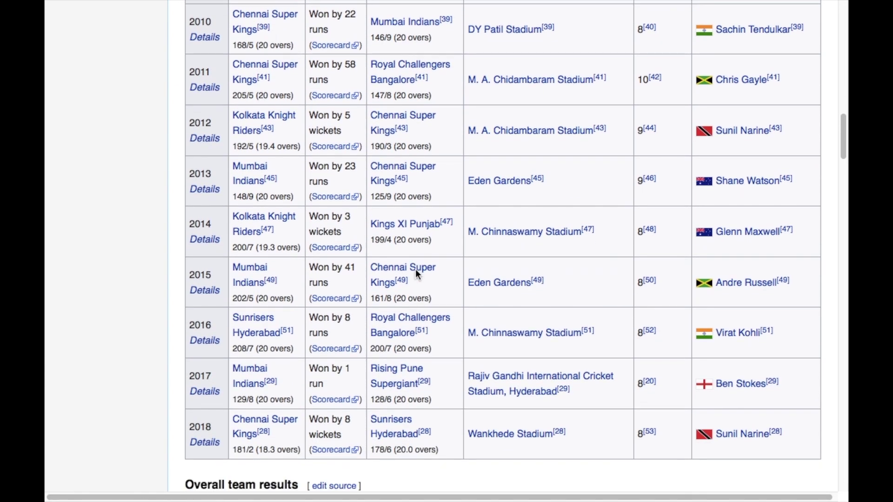
scroll(368, 188, up, 5)
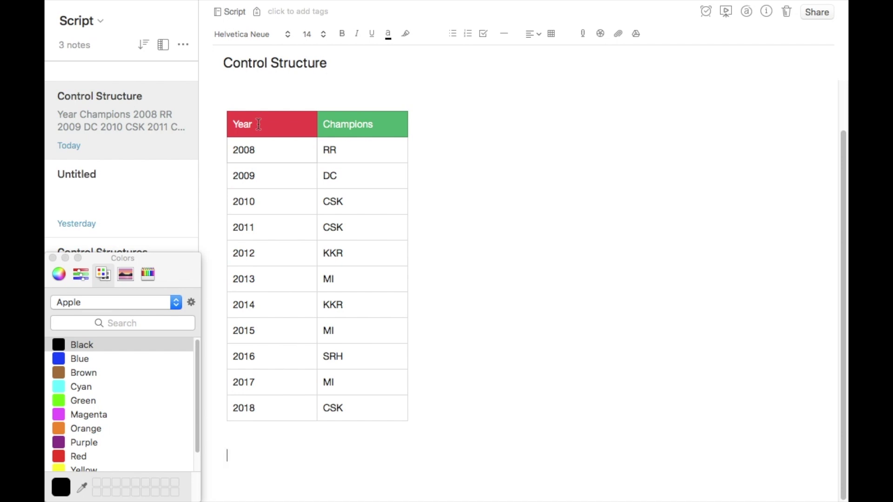
drag(257, 124, 236, 122)
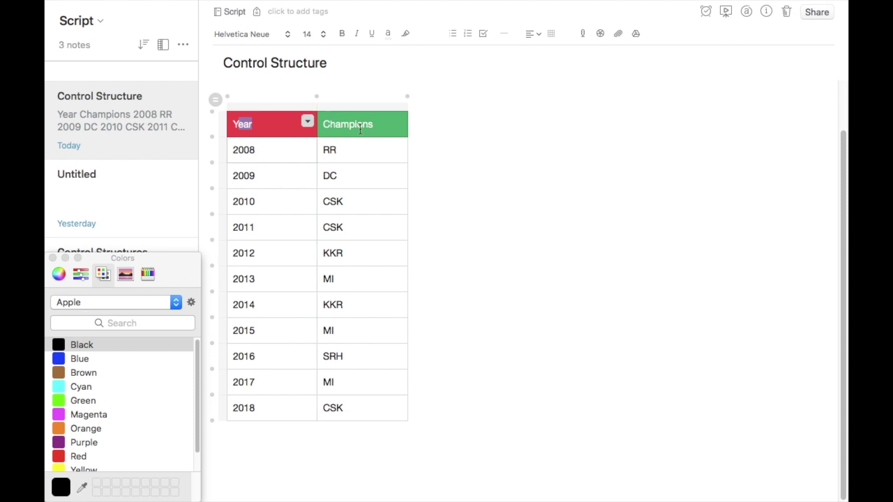
click(362, 86)
click(254, 482)
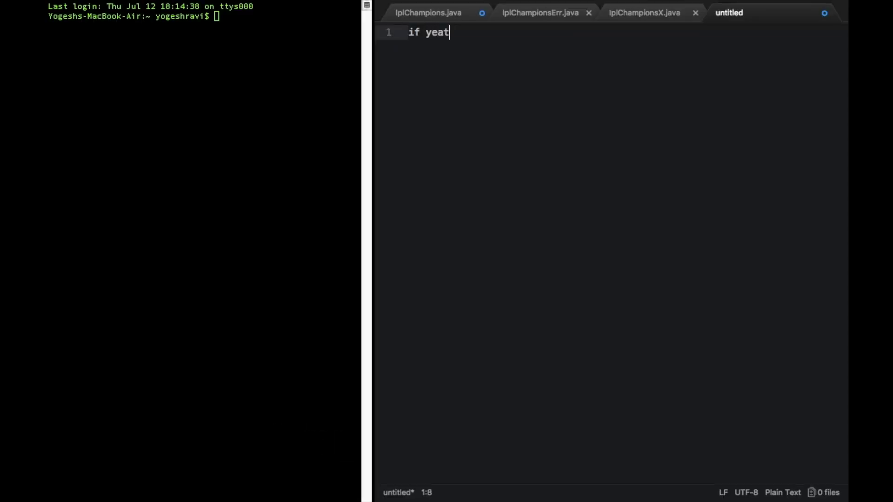
key(BackSpace)
text(r )
text(= 200)
text(8, )
text(then )
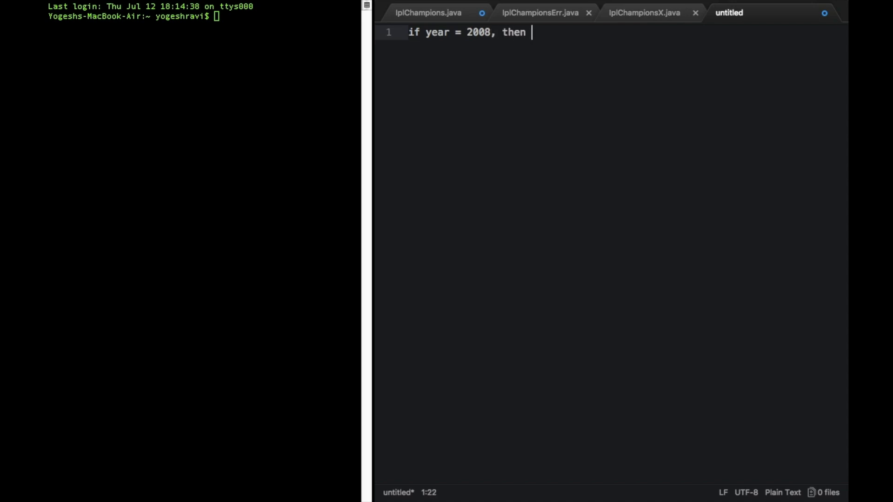
text(he)
Type the pseudocode line 'if year = 2008, then the team is RR', correcting typos
key(BackSpace)
key(BackSpace)
text(the team )
text(ia)
key(BackSpace)
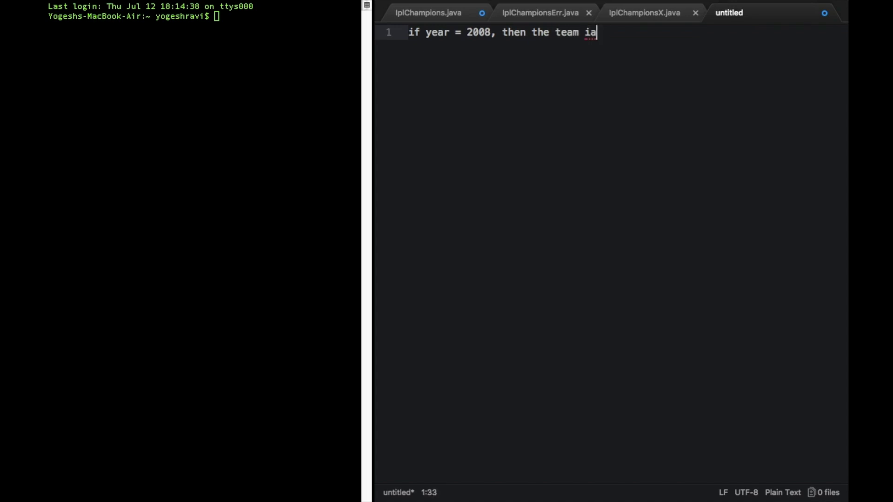
text(RR)
key(BackSpace)
Duplicate the 2008 RR pseudocode line into repeated copies, dismissing the stray file finder
key(super+a)
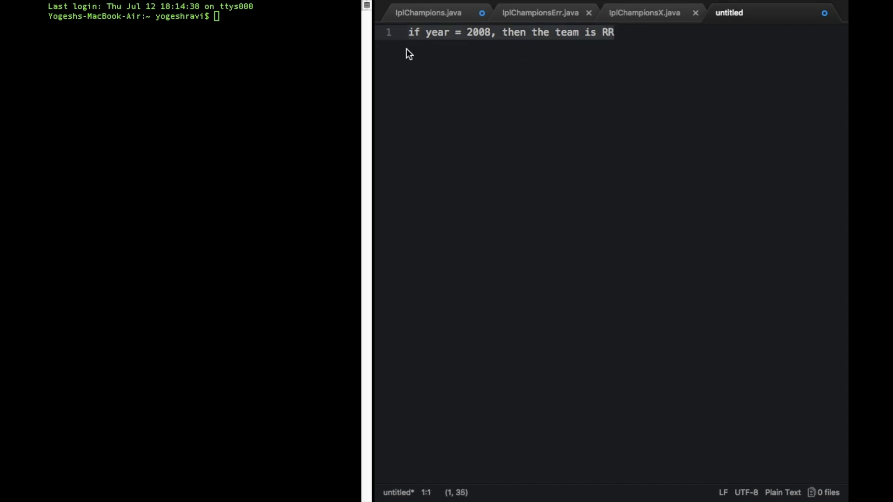
key(super+c)
key(Right)
key(Return)
key(super+v)
key(Return)
key(super+v)
key(Return)
key(super+v)
key(Return)
key(super+v)
key(Return)
key(super+v)
key(Return)
key(super+v)
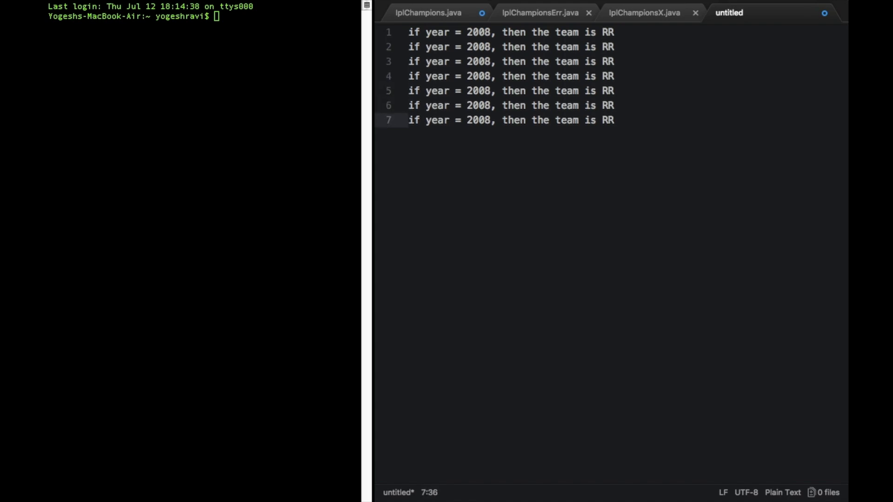
key(Return)
key(super+v)
key(Return)
key(super+v)
key(Return)
key(super+v)
key(Return)
key(super+v)
key(Return)
key(super+v)
key(Return)
key(super+p)
key(Escape)
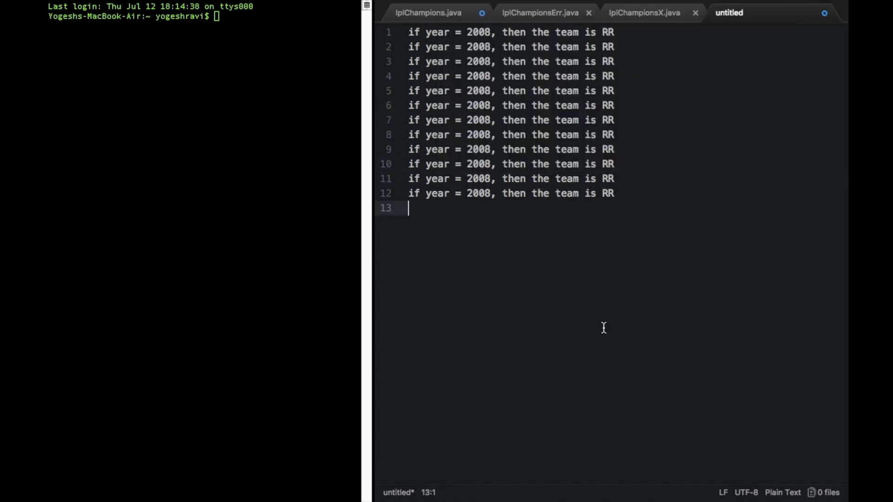
key(super+v)
Change the years on the duplicated lines so they run from 2009 to 2018
click(490, 47)
key(BackSpace)
text(9)
key(Down)
key(BackSpace)
key(BackSpace)
text(1)
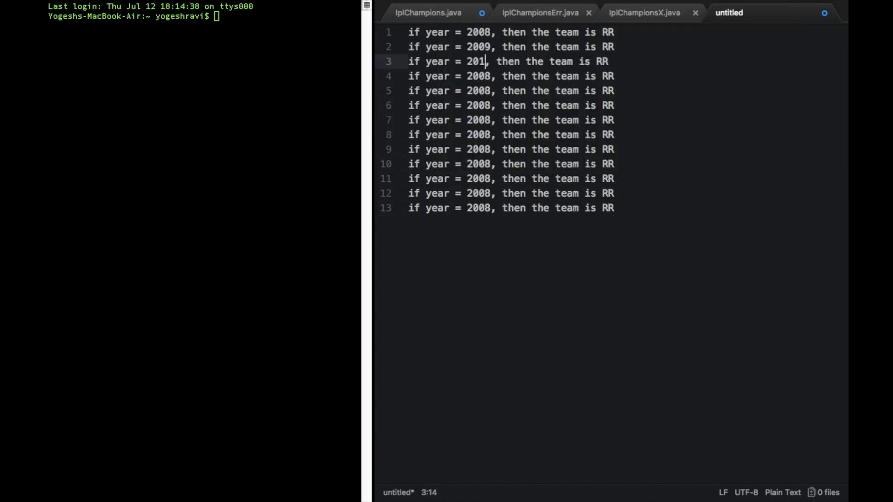
text(1)
key(Down)
key(BackSpace)
key(BackSpace)
text(12)
key(Down)
key(BackSpace)
key(BackSpace)
text(13)
key(Down)
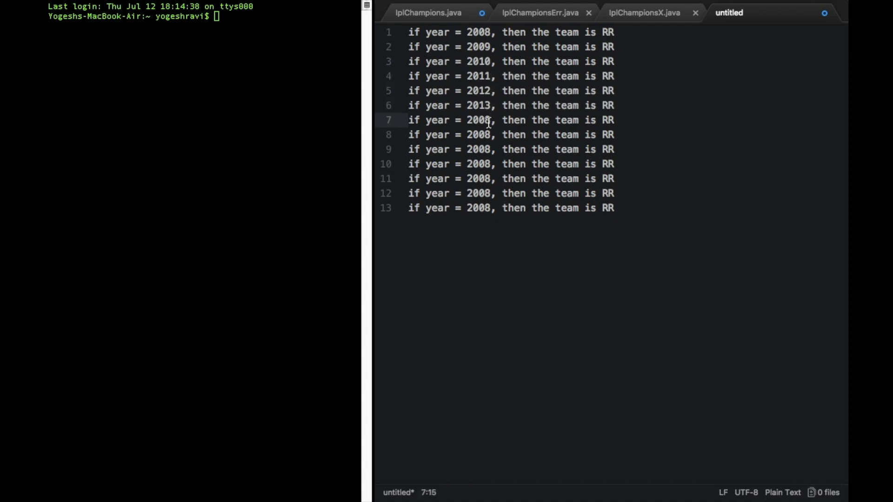
key(BackSpace)
key(BackSpace)
text(14)
key(Down)
key(BackSpace)
key(BackSpace)
text(15)
key(Down)
key(BackSpace)
key(BackSpace)
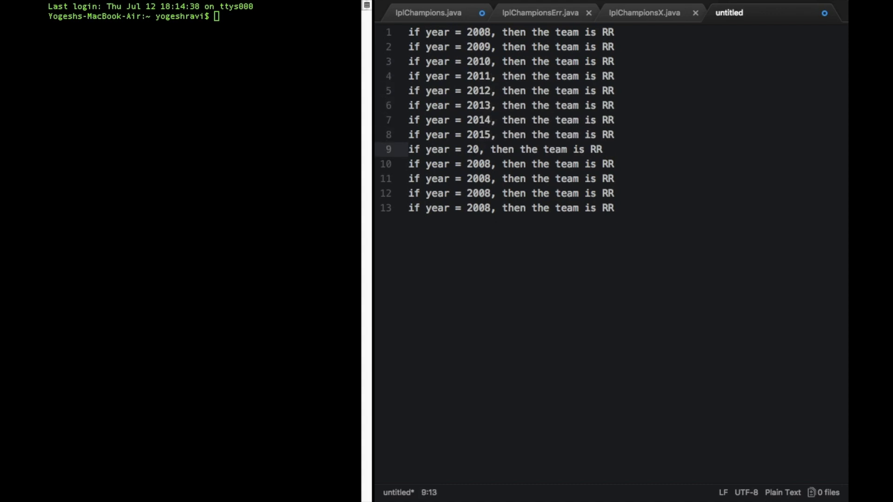
text(16)
key(BackSpace)
text(17)
key(Down)
key(BackSpace)
key(BackSpace)
text(18)
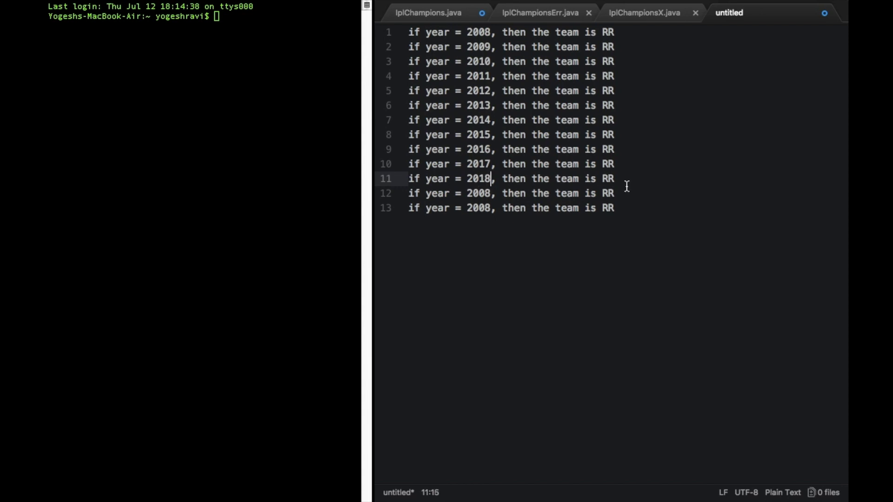
Replace RR with the correct champions on the 2018 line back up to 2012, ending with 2018 CSK
click(624, 181)
key(BackSpace)
key(BackSpace)
text(CSK)
key(Up)
key(BackSpace)
key(BackSpace)
text(MI)
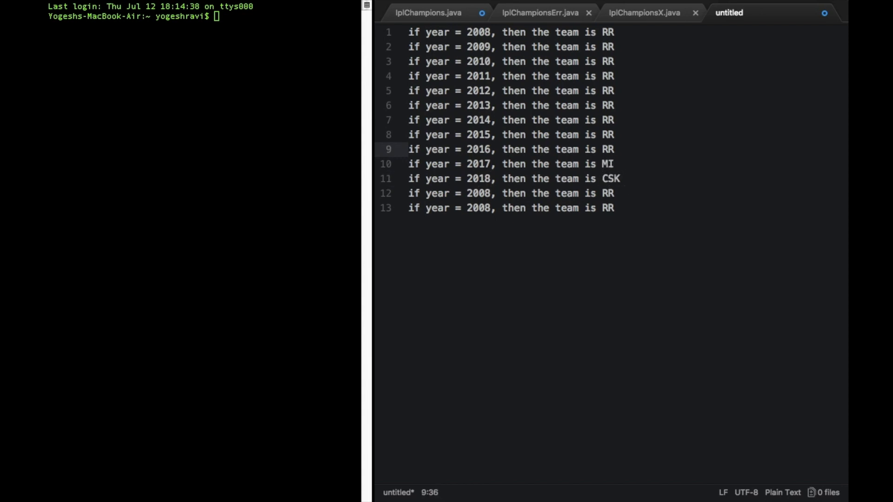
key(Up)
key(BackSpace)
key(BackSpace)
text(SR)
key(Up)
key(BackSpace)
key(BackSpace)
text(KKR)
key(Up)
key(BackSpace)
key(BackSpace)
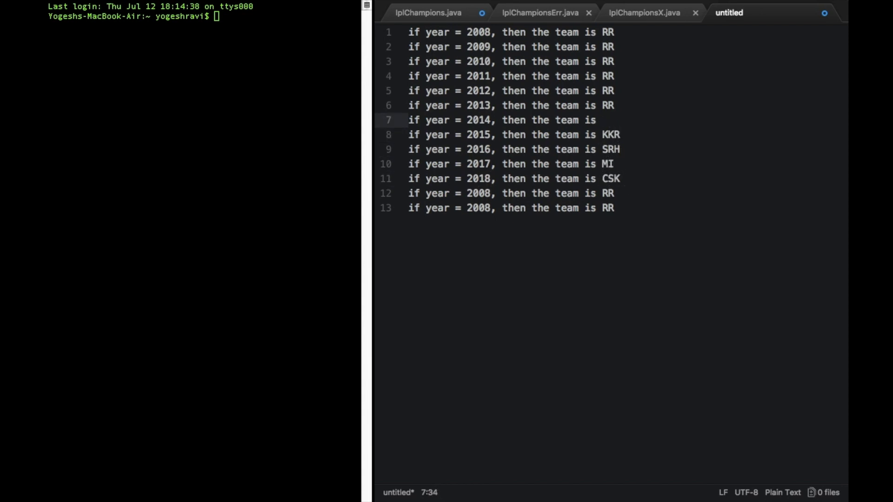
text(MI)
key(Up)
key(BackSpace)
key(BackSpace)
text(KKR)
key(Up)
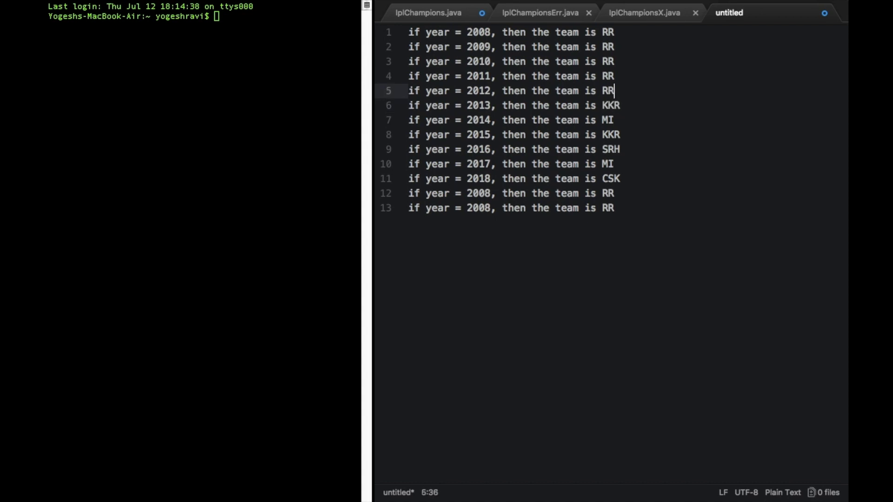
key(BackSpace)
key(BackSpace)
Replace RR with the correct champions on the 2009, 2010 and 2011 lines
click(622, 46)
key(BackSpace)
key(BackSpace)
text(DC)
key(Down)
key(BackSpace)
key(BackSpace)
text(CSK)
key(Down)
key(BackSpace)
key(BackSpace)
text(CSK)
key(Down)
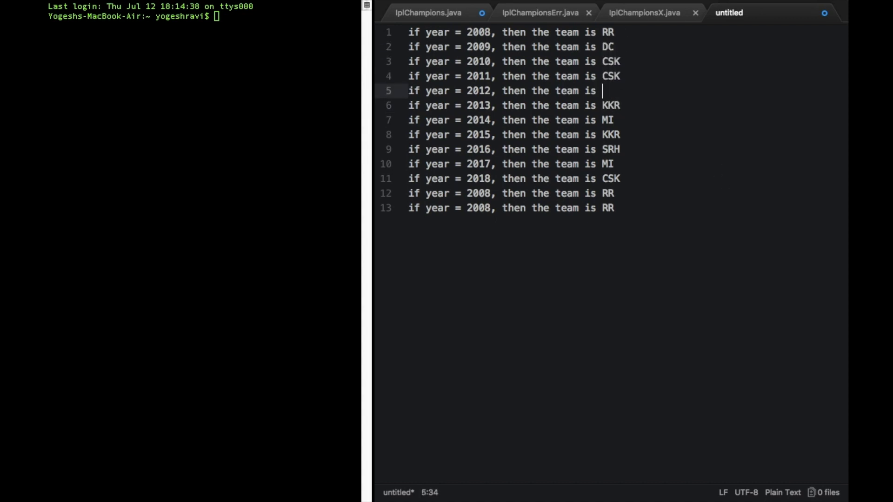
Remove leftover duplicate lines and set 2012 KKR, 2013 MI, 2014 KKR, 2015 MI
drag(614, 208, 411, 198)
key(BackSpace)
key(BackSpace)
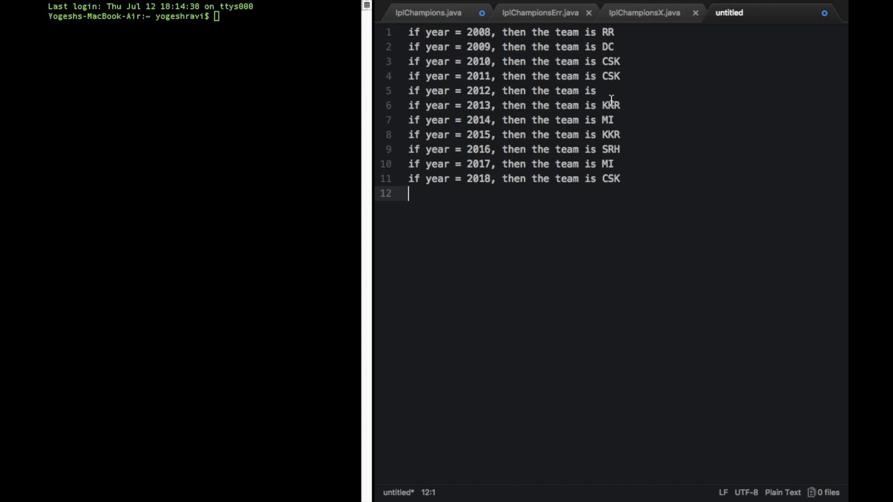
click(610, 86)
text(KKR)
key(Down)
key(BackSpace)
key(BackSpace)
key(BackSpace)
text(MI)
key(Down)
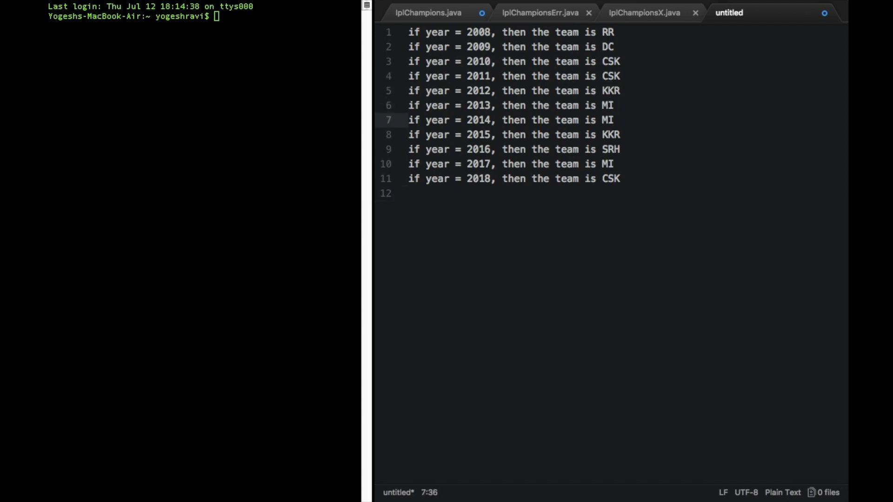
key(BackSpace)
key(BackSpace)
text(KKR)
key(Down)
key(BackSpace)
key(BackSpace)
key(BackSpace)
text(MI)
click(689, 191)
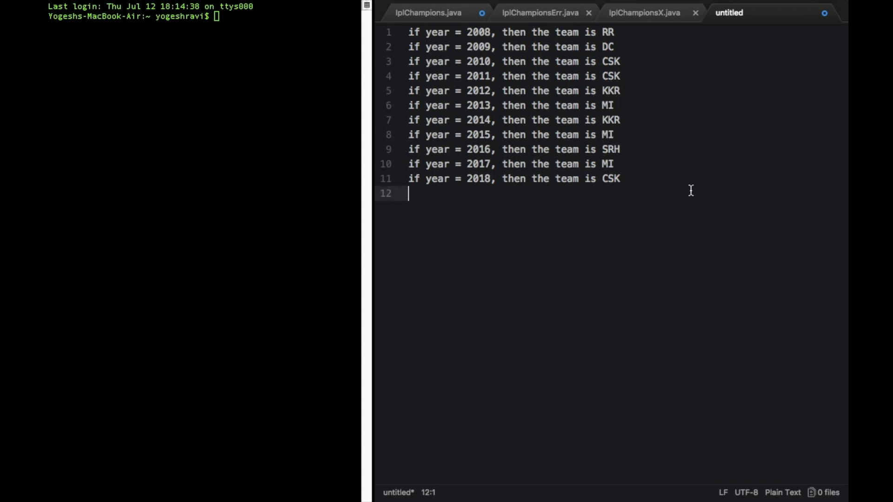
key(Return)
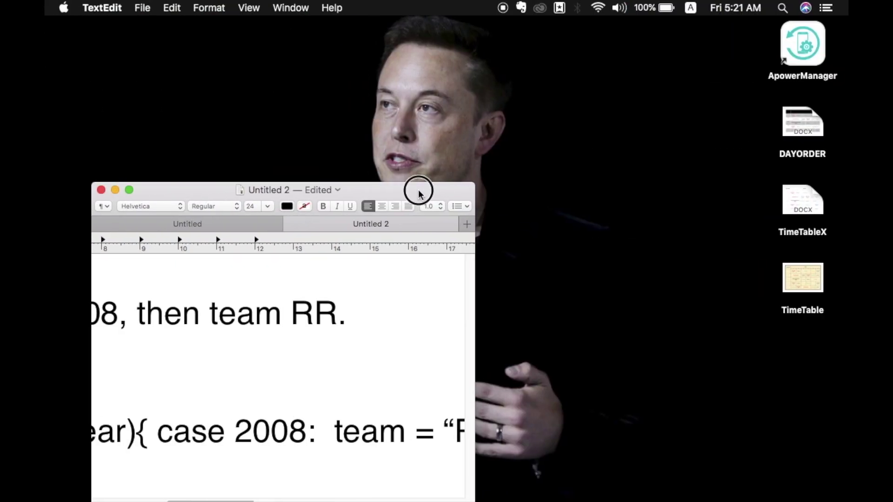
Move the TextEdit document window toward the top of the screen
drag(419, 189, 481, 16)
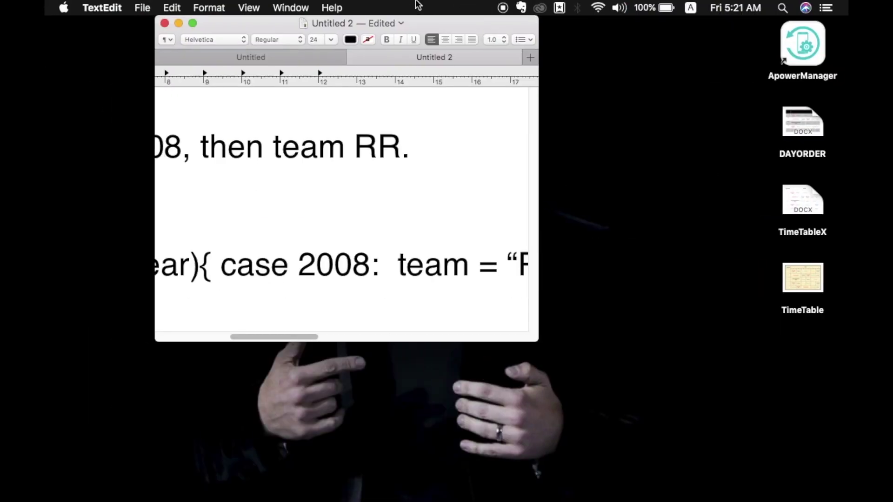
Make the TextEdit window full screen and bring up the colour-coded Untitled document
click(196, 21)
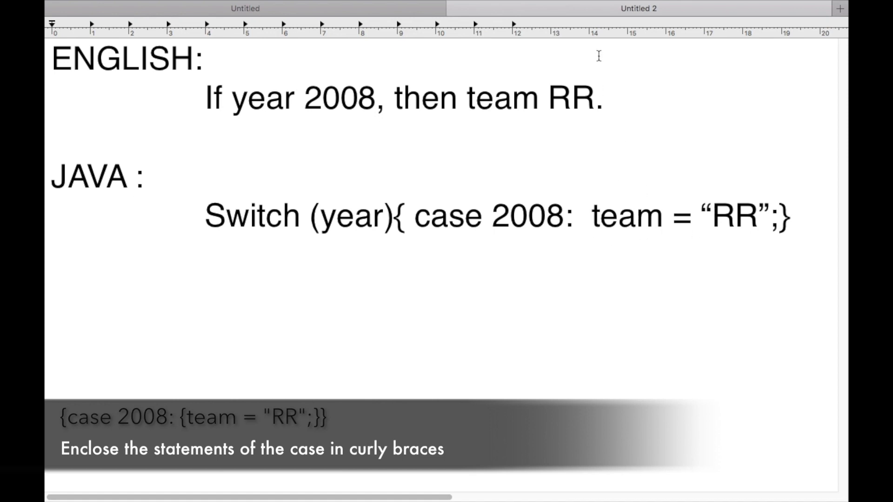
click(616, 13)
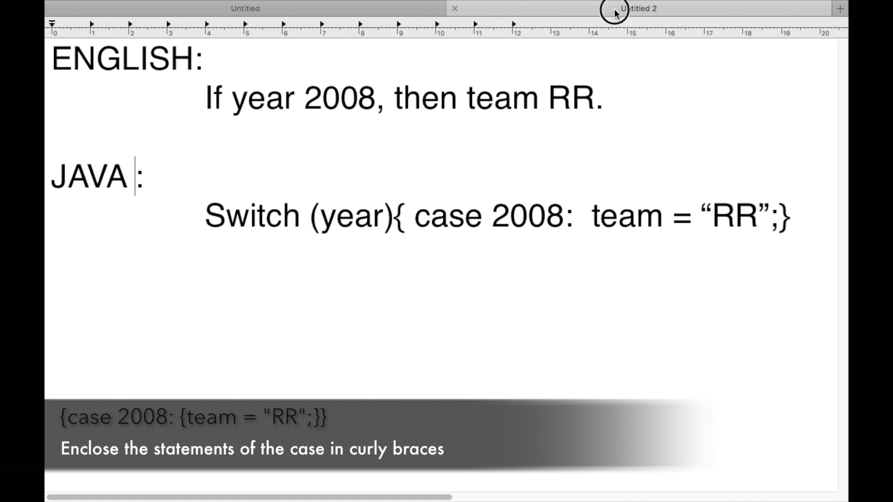
click(420, 9)
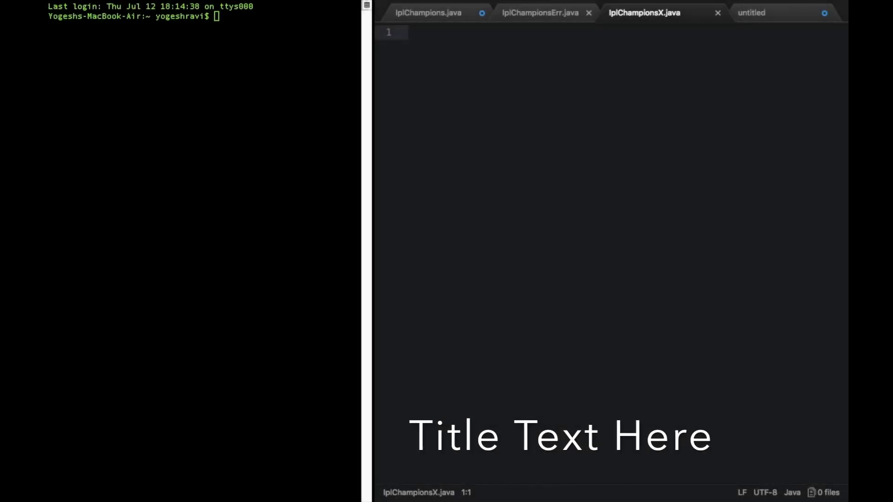
text(//t)
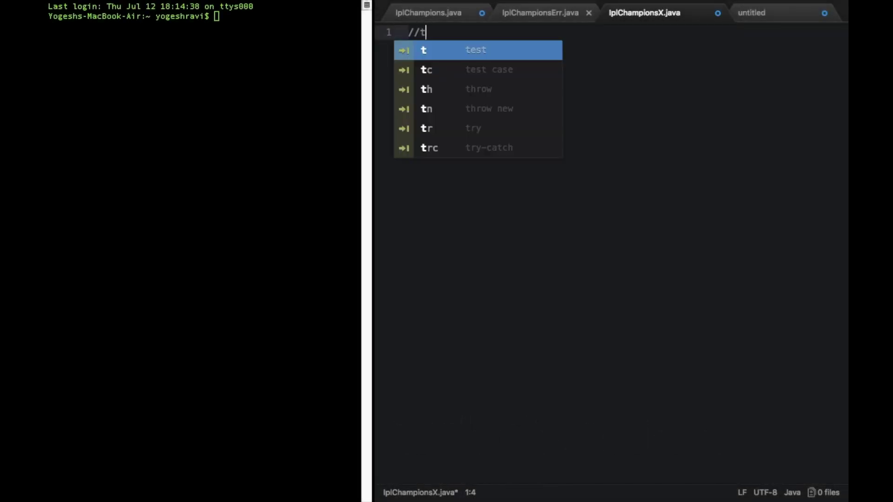
text(o print )
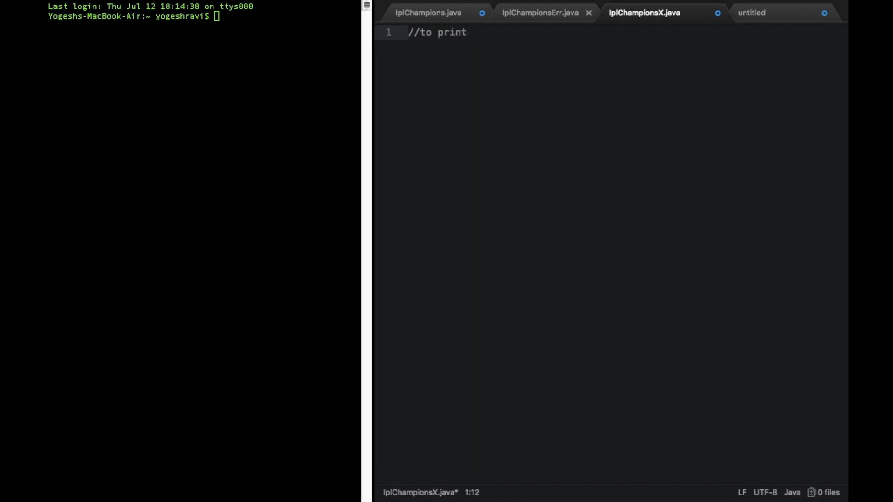
text(champions o)
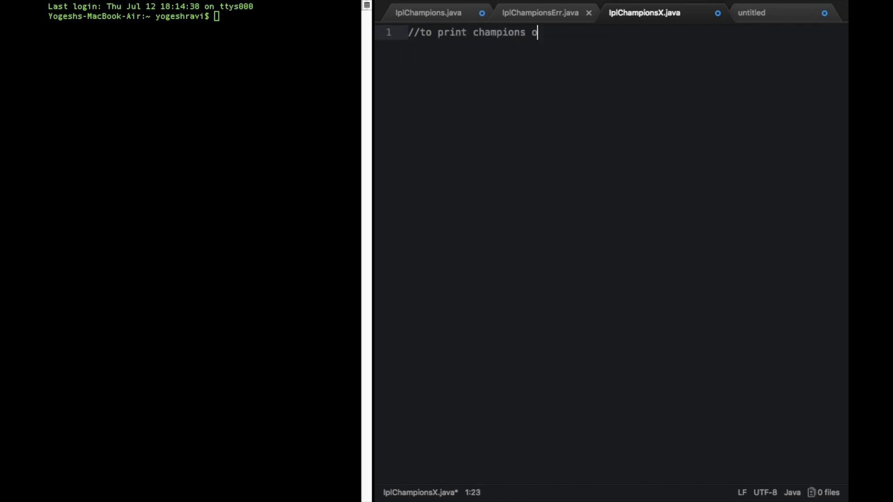
text(f respective )
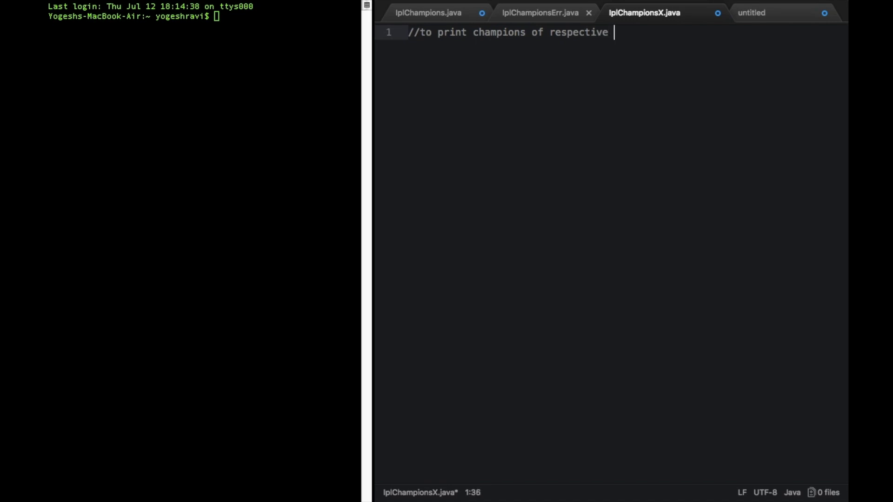
text(ipl swa)
Add the comment about printing champions of respective IPL seasons, then switch desktops
key(BackSpace)
text(e)
key(BackSpace)
key(BackSpace)
text(eas)
text(ons)
key(Return)
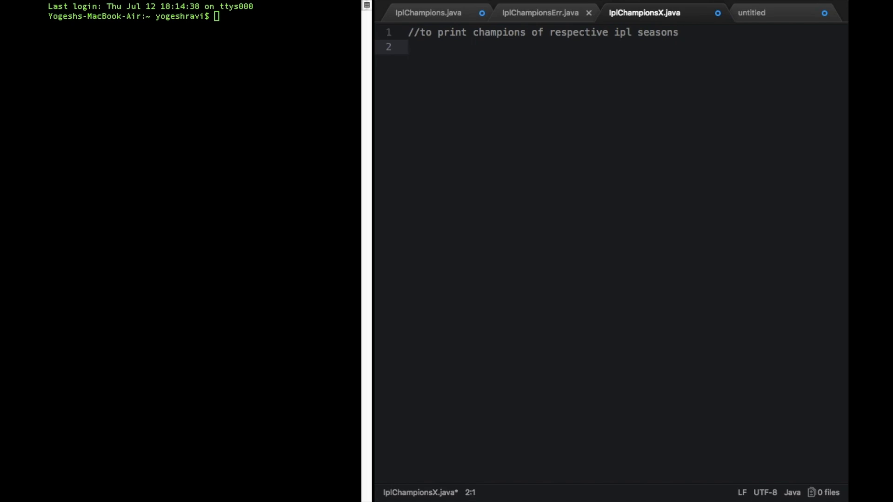
key(ctrl+Right)
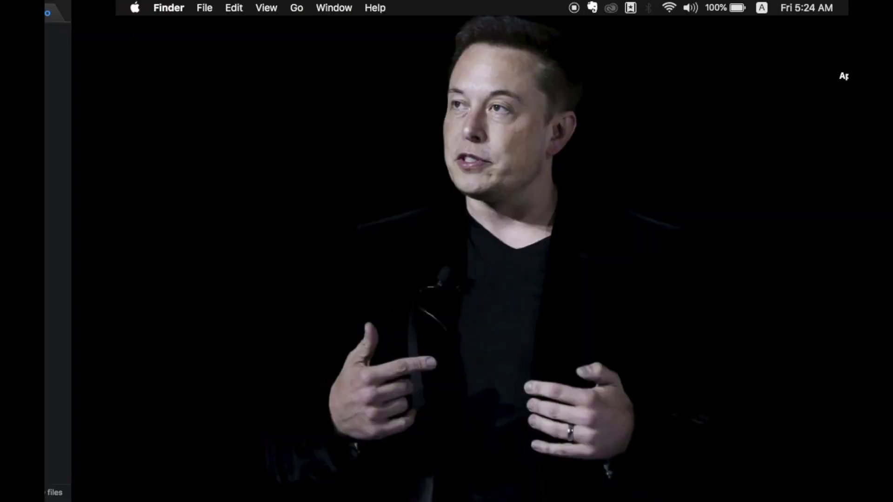
key(ctrl+Right)
key(ctrl+Right)
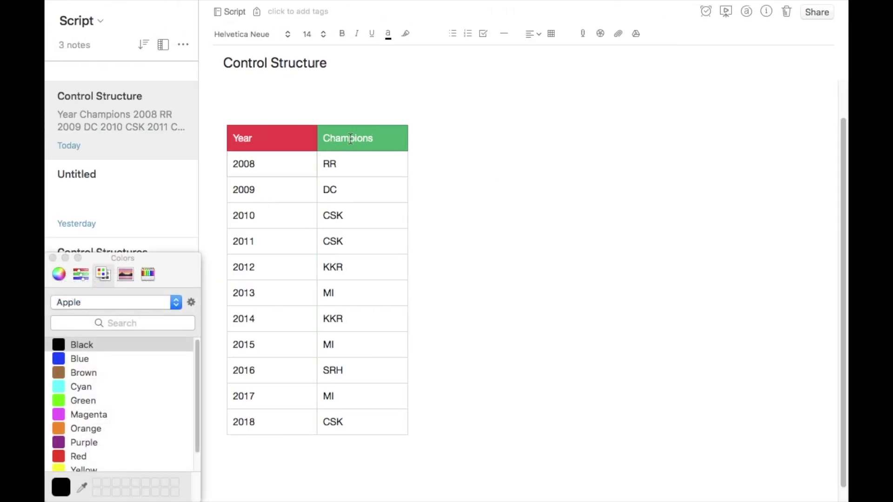
Back on the editor desktop, declare 'int year;' and 'String team;' on separate lines
key(ctrl+Right)
text(in)
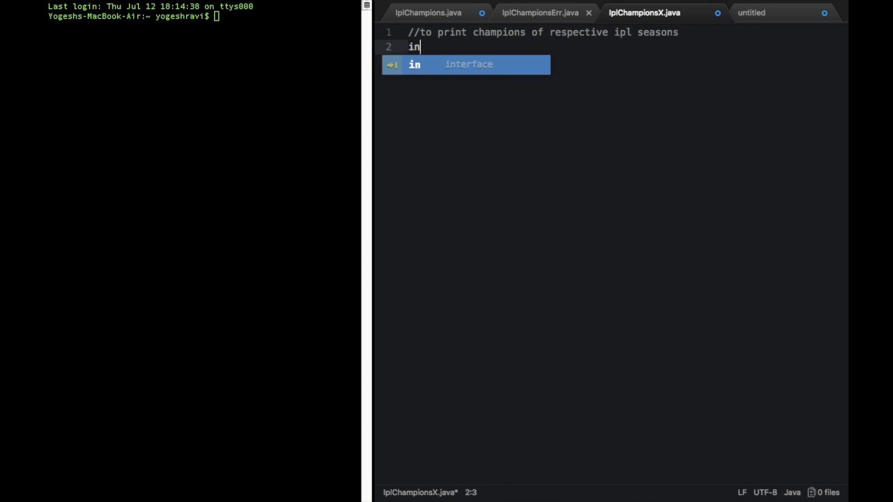
text(t year)
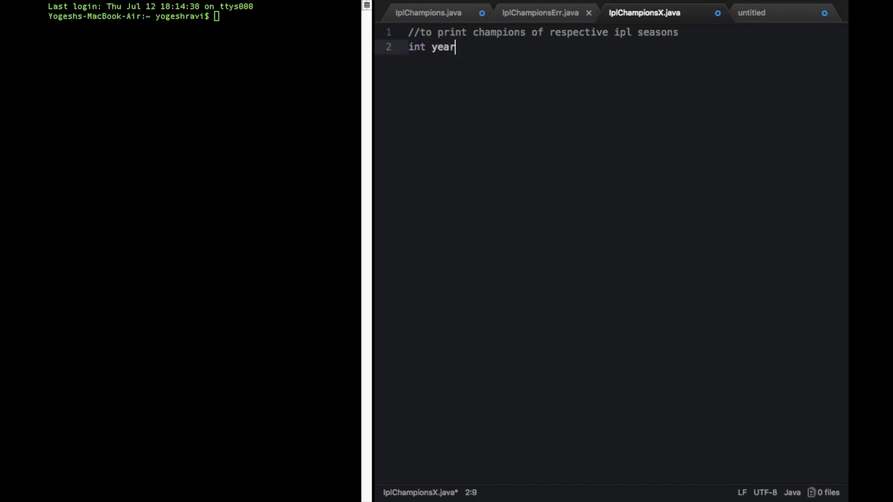
text(;)
key(Return)
text(St)
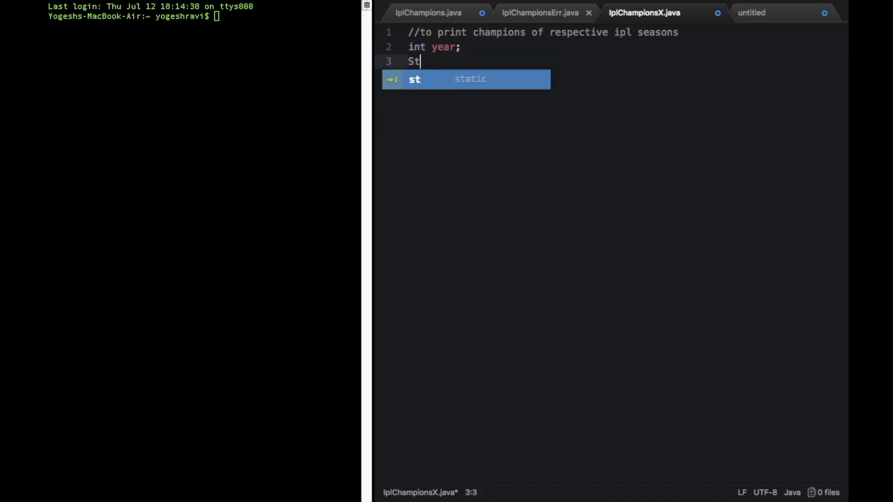
text(ring t)
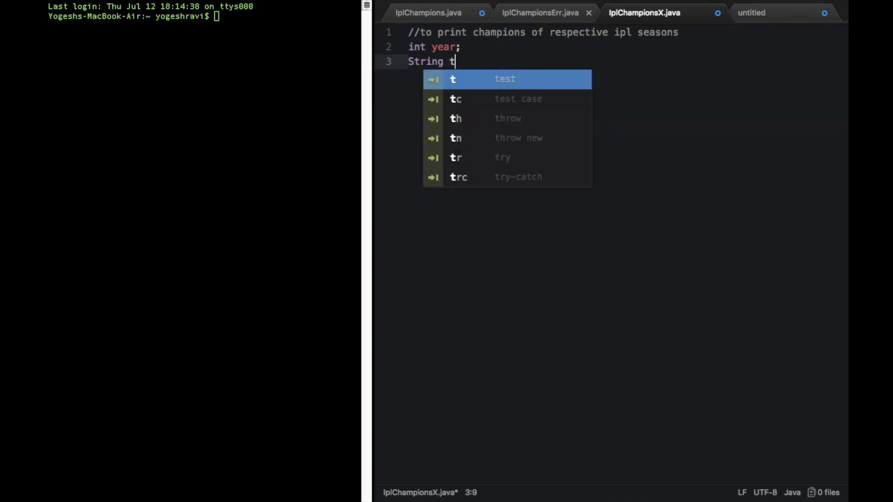
text(eam;)
key(Return)
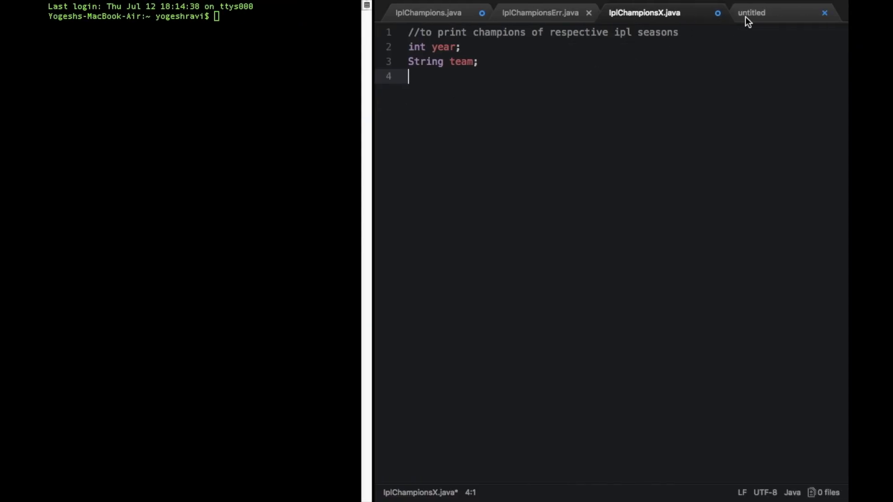
click(746, 18)
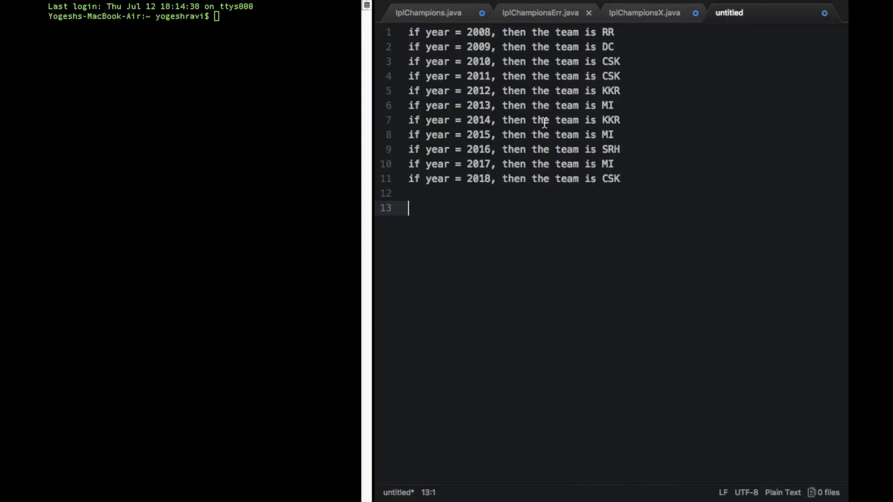
Write a switch on year whose case 2008 sets team="RR" and prints "Champion is "+team
click(636, 14)
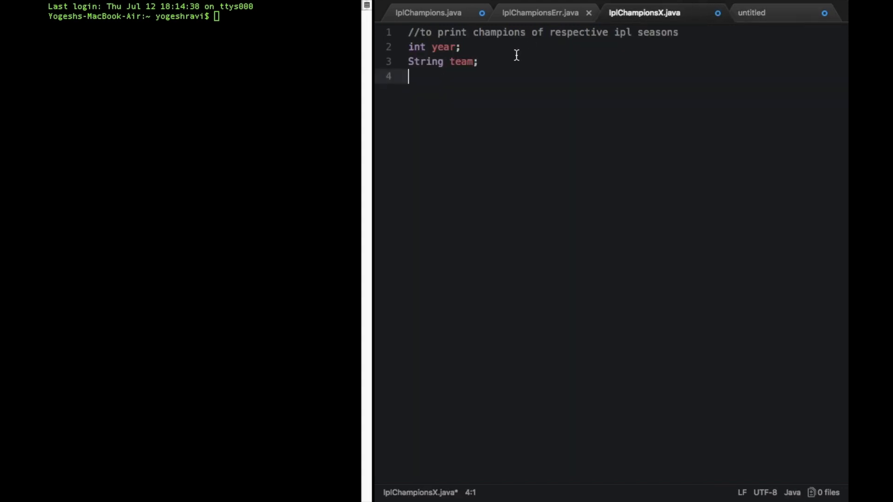
text(switch)
text(())
text(year)
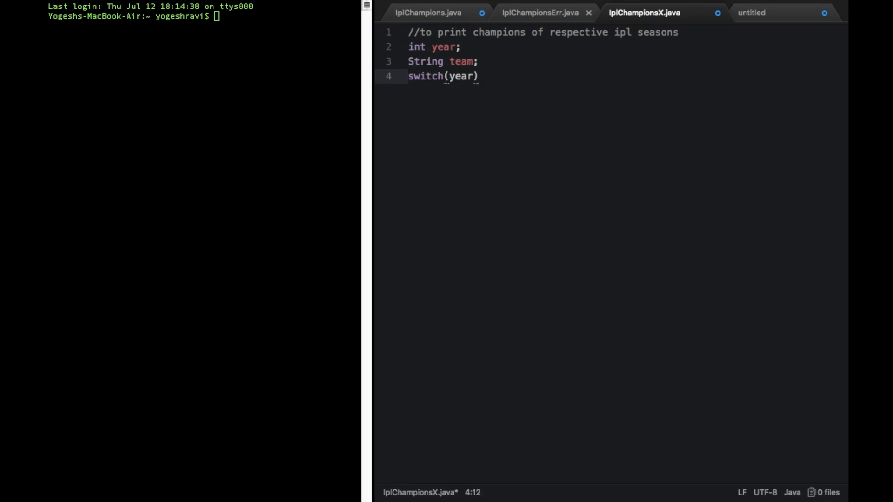
key(Return)
text({)
key(Return)
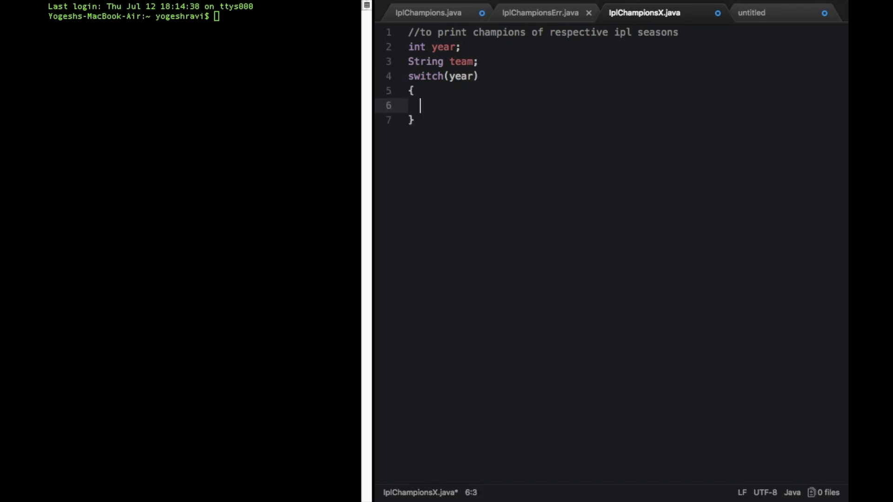
text(case)
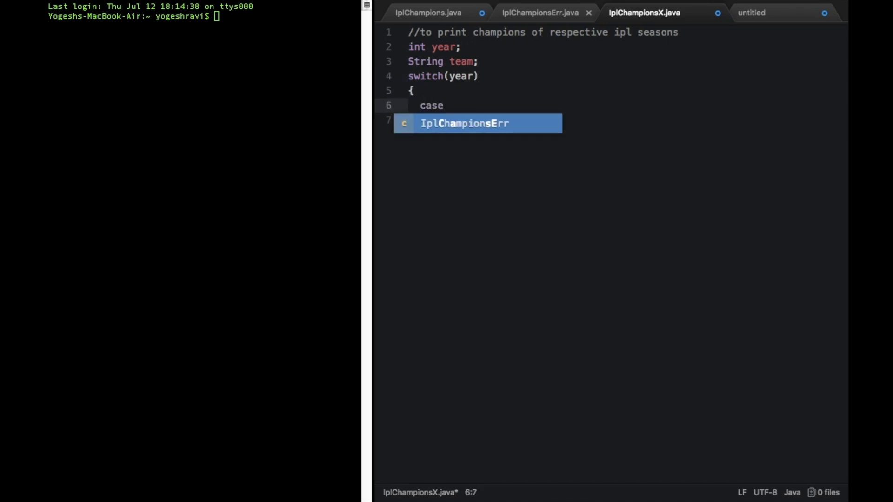
text( 2008)
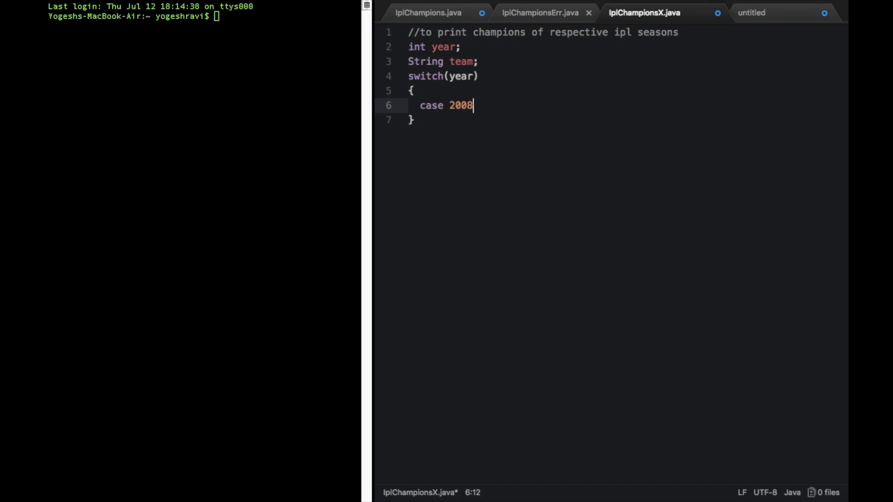
text(:)
text( team=)
text("")
key(Left)
text(RR)
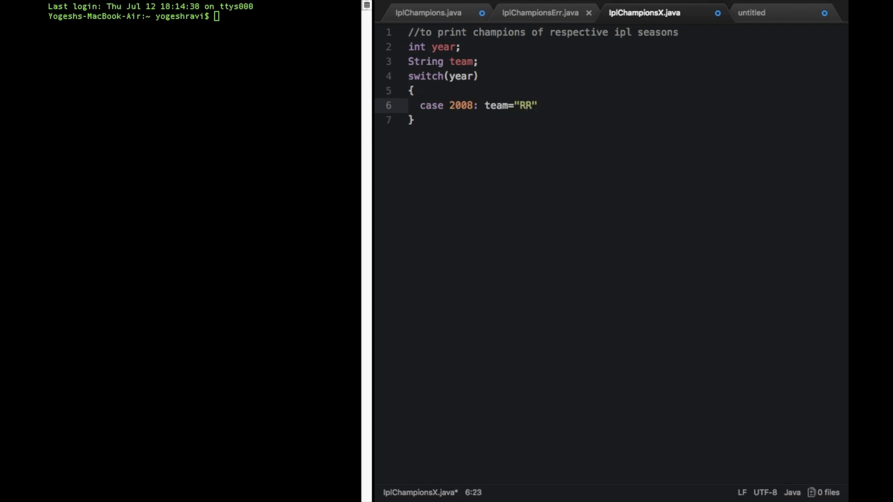
key(Left)
key(Left)
key(Left)
key(Left)
key(Left)
key(Left)
key(Right)
text(; Sy)
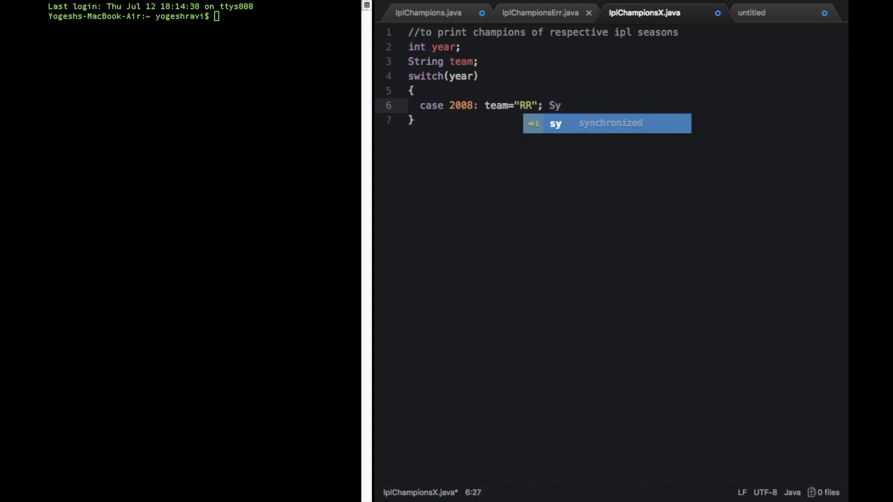
text(stem.)
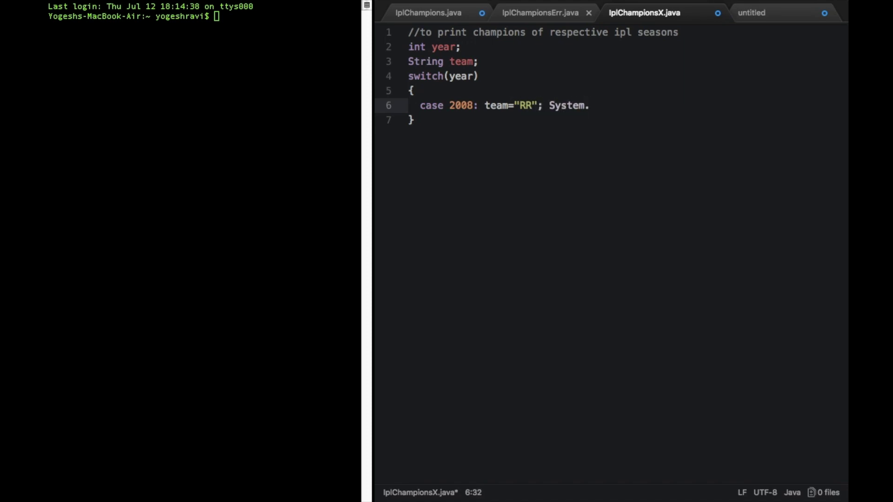
text(out.pri)
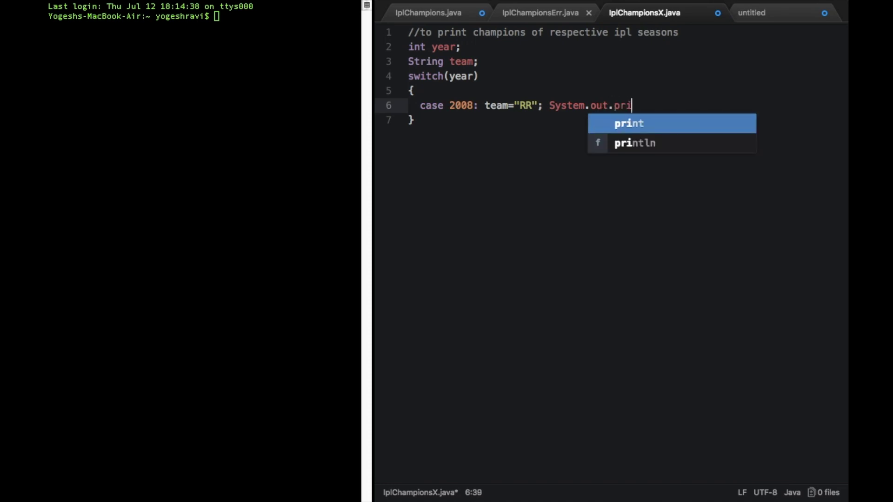
text(ntln())
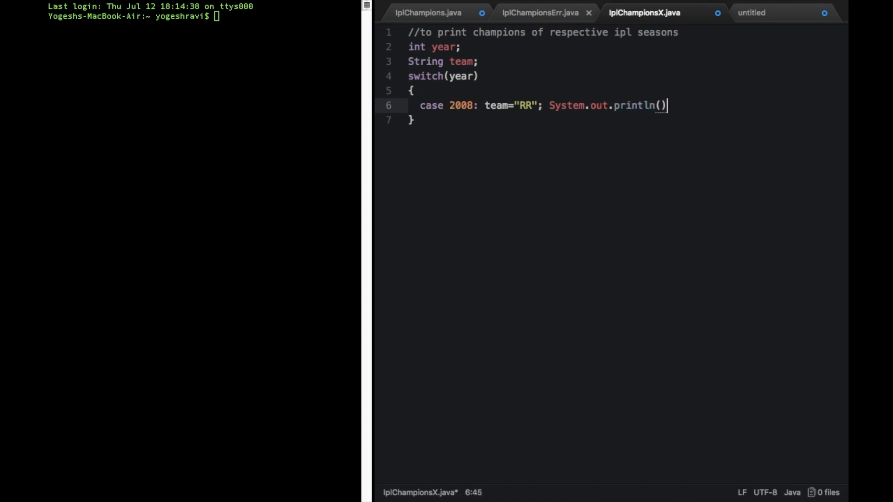
text(;)
text(")
text(Champion)
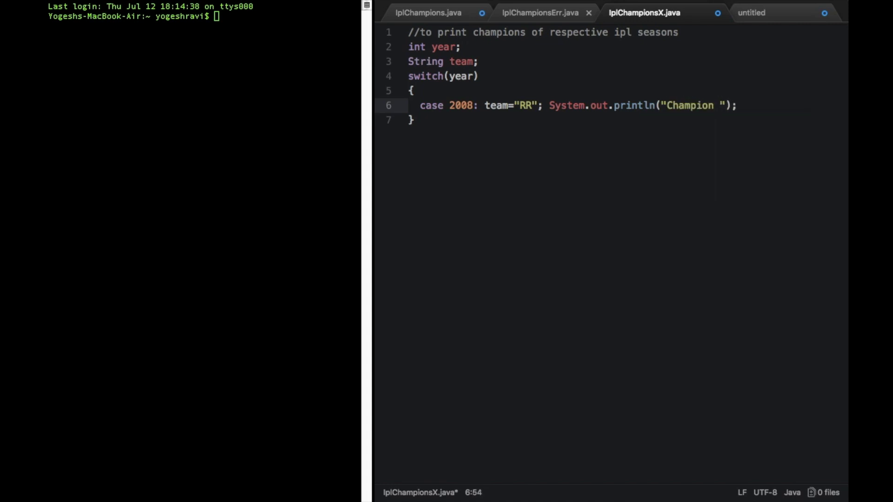
text( is )
text(+)
text(tea)
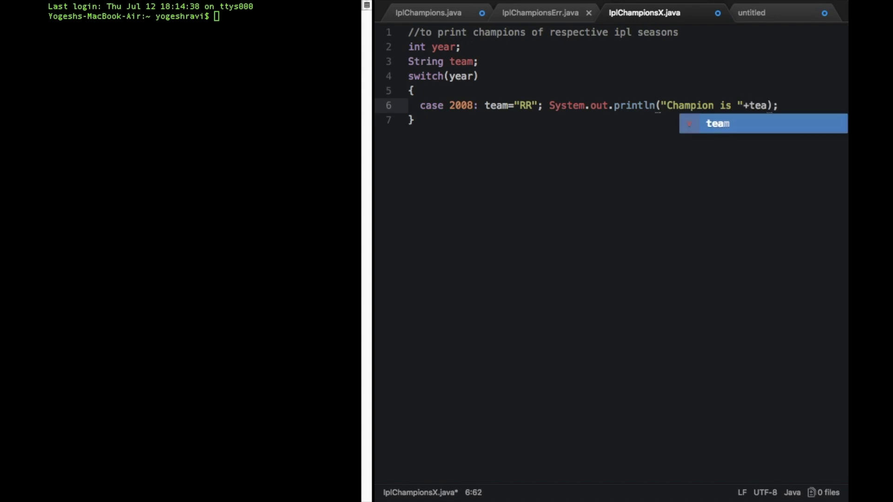
text(m)
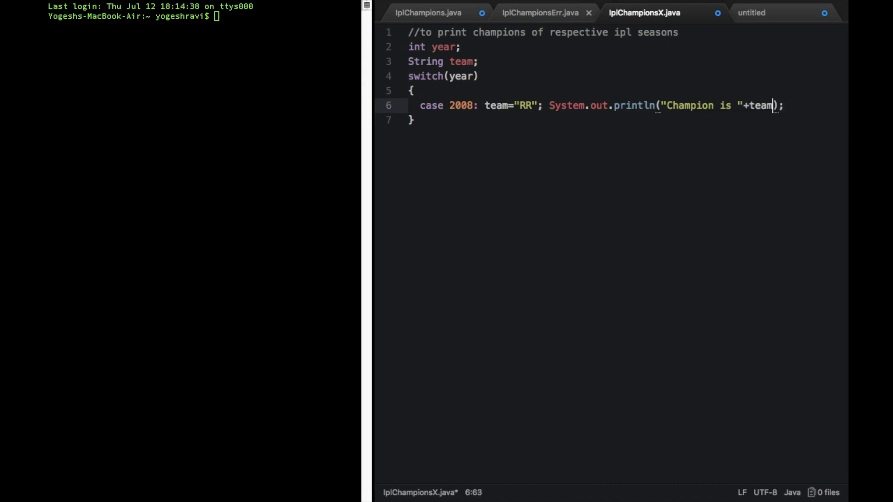
Wrap case 2008 in braces with a break, and add case 2009 setting team to "DC"
drag(485, 106, 762, 104)
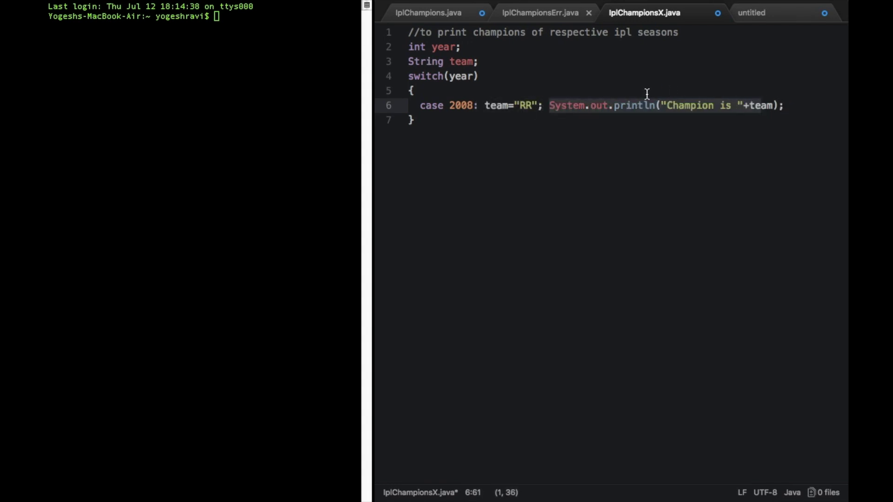
click(485, 106)
text({)
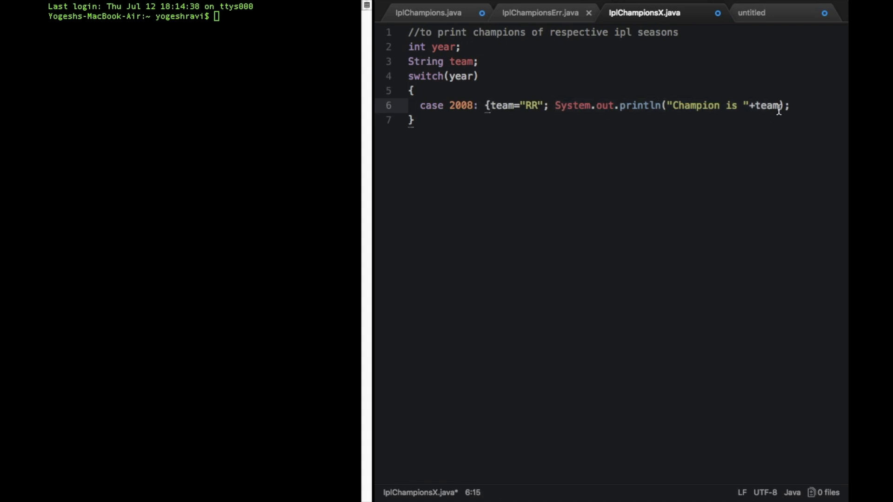
click(803, 105)
text(})
text(break;)
key(Return)
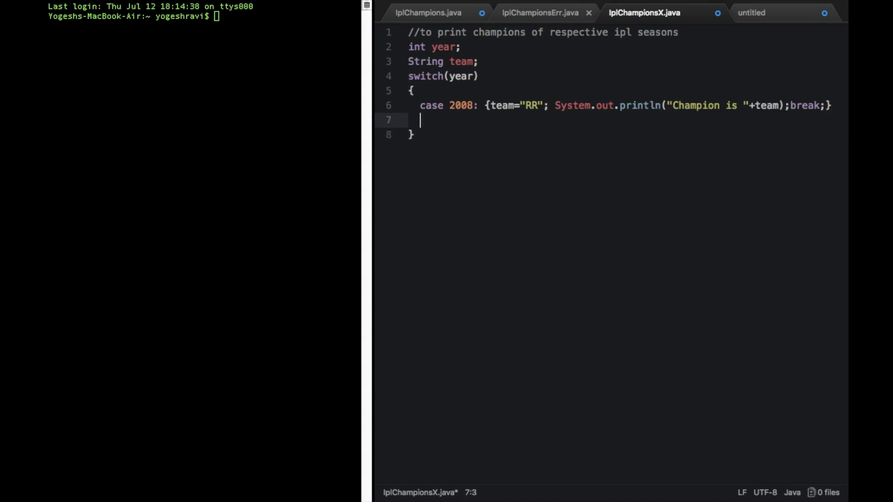
text(ca)
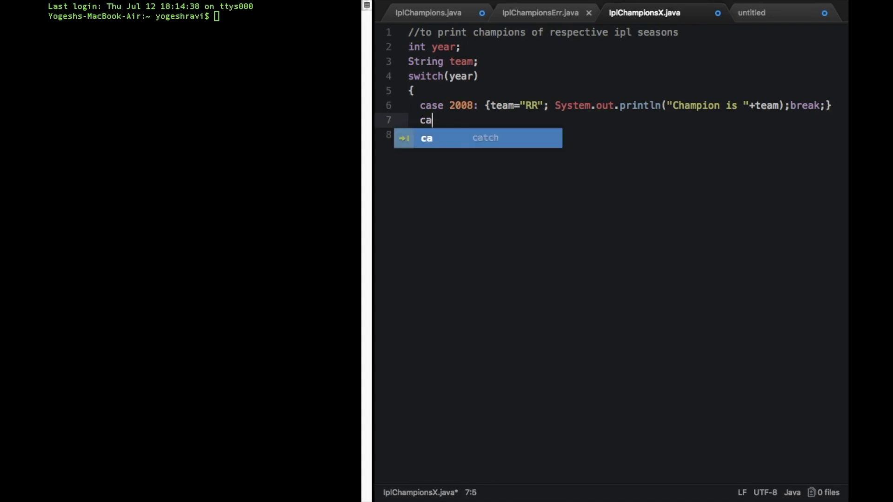
text(se 2009: {team)
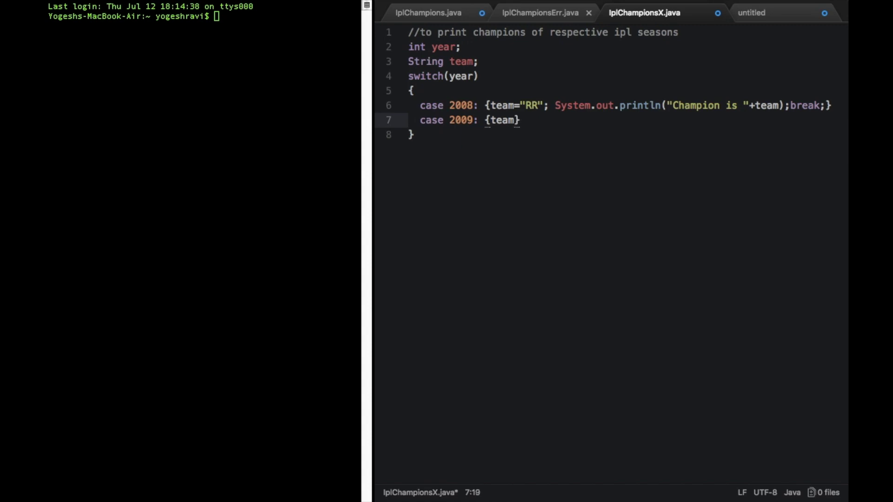
text(="DC"; )
text(System.out.println("")
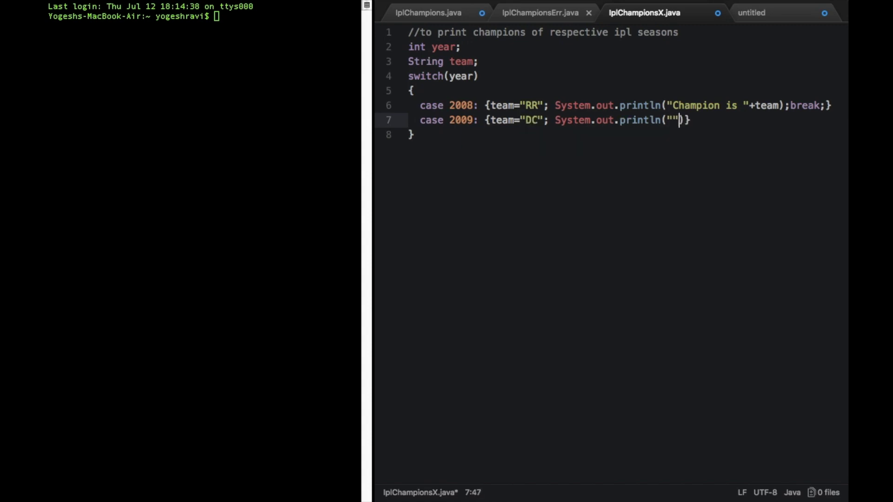
key(Left)
text(Champion is "+team)
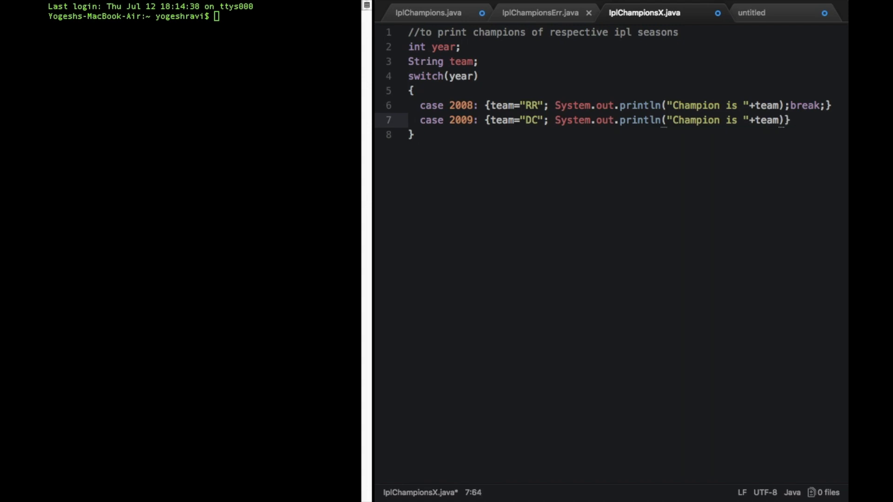
text();break)
text(;)
drag(847, 120, 420, 120)
key(super+c)
Paste several copies of the 2009 case line below it for the new seasons
key(End)
key(Return)
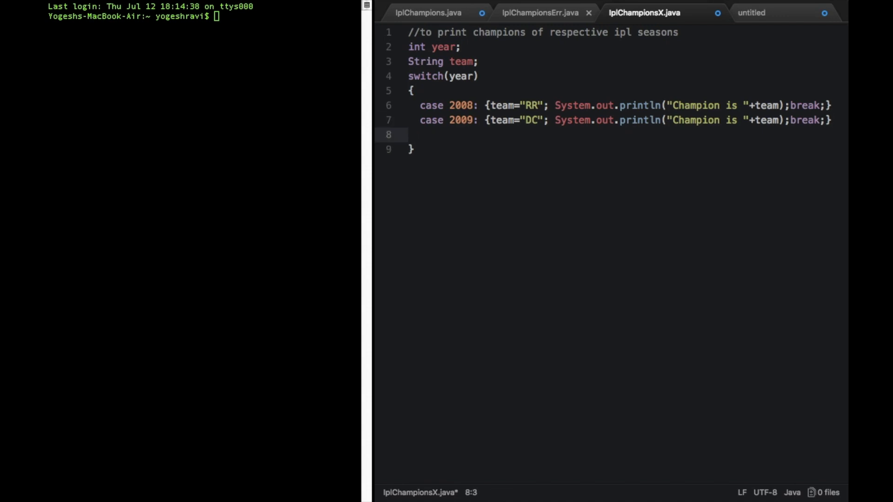
key(super+v)
key(Return)
key(super+v)
key(Return)
key(super+v)
key(Return)
key(super+v)
key(Return)
key(super+v)
key(Return)
key(super+v)
key(Return)
key(super+v)
key(Return)
key(super+v)
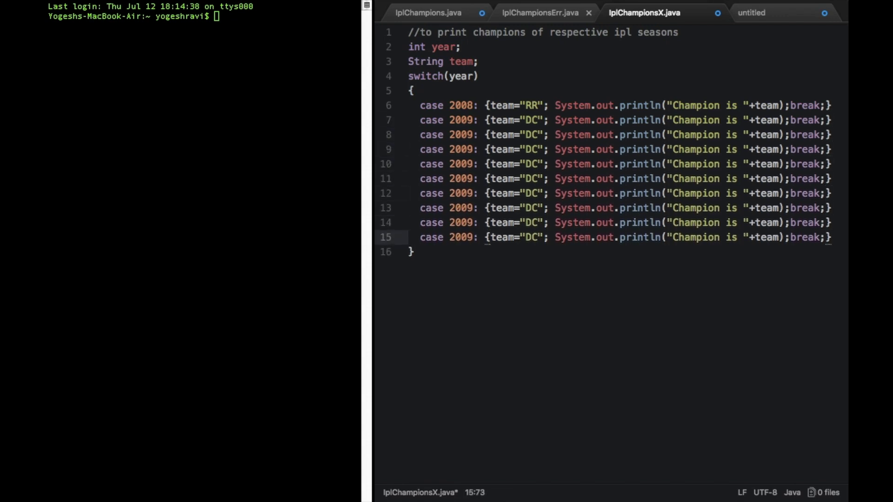
key(Return)
key(super+v)
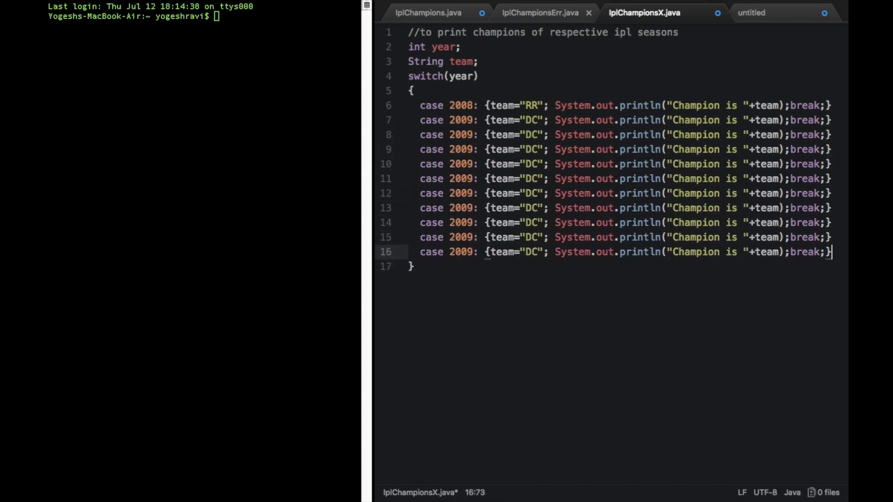
Clear the copied year digits on the first four new case lines
click(462, 120)
key(Down)
key(Delete)
key(Delete)
text(10)
key(Down)
key(Delete)
key(Delete)
text(11)
key(Down)
key(Delete)
key(Delete)
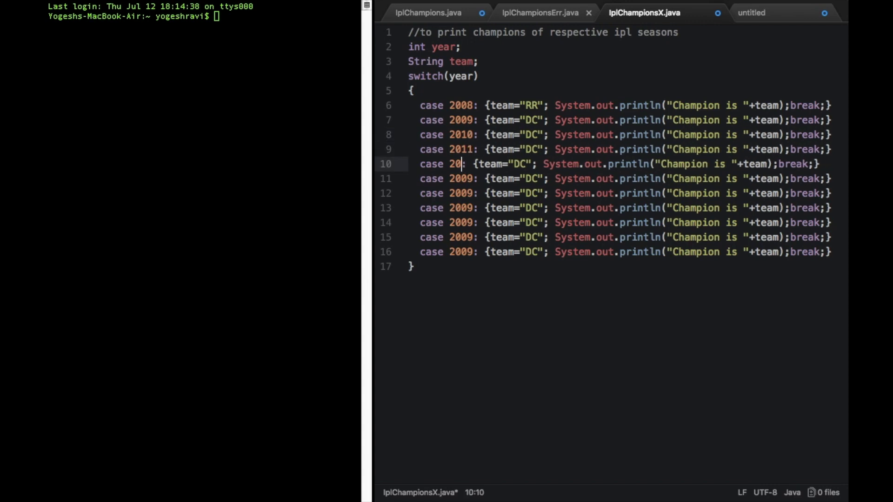
text(12)
key(Down)
key(Delete)
key(Delete)
text(13)
Update the year digits on the remaining case lines through 2018
key(Down)
key(Delete)
key(Delete)
text(1)
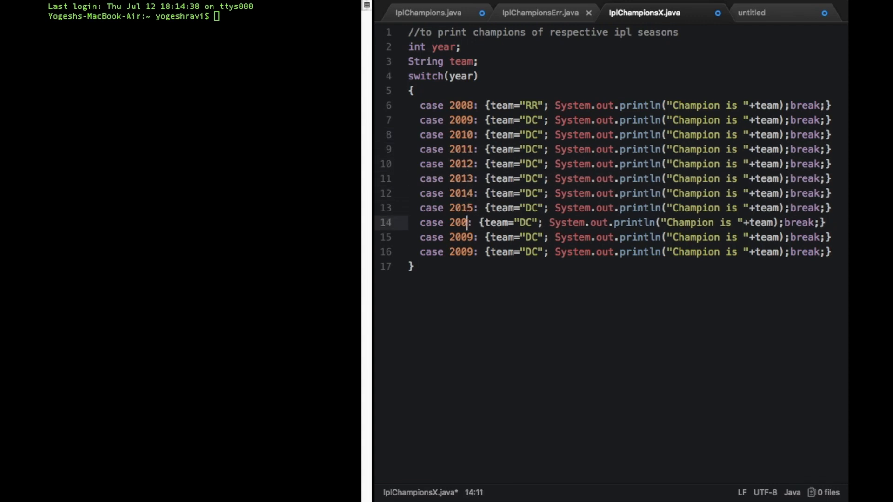
key(BackSpace)
text(16)
key(Down)
key(BackSpace)
key(BackSpace)
text(17)
key(Down)
key(BackSpace)
key(BackSpace)
text(18)
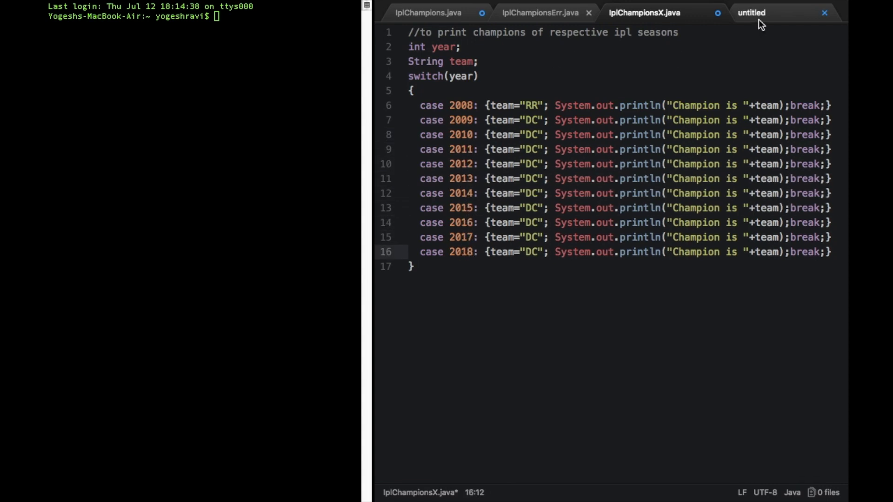
Replace the copied DC team names on the 2010–2013 case lines
click(759, 22)
click(630, 16)
click(537, 119)
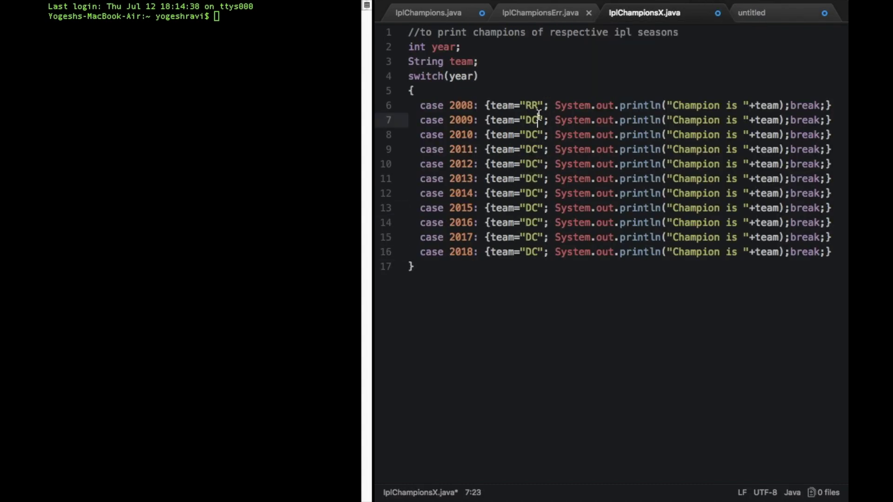
key(Down)
key(BackSpace)
key(BackSpace)
text(CSK)
key(Down)
key(Left)
key(BackSpace)
key(BackSpace)
text(CSK)
key(Down)
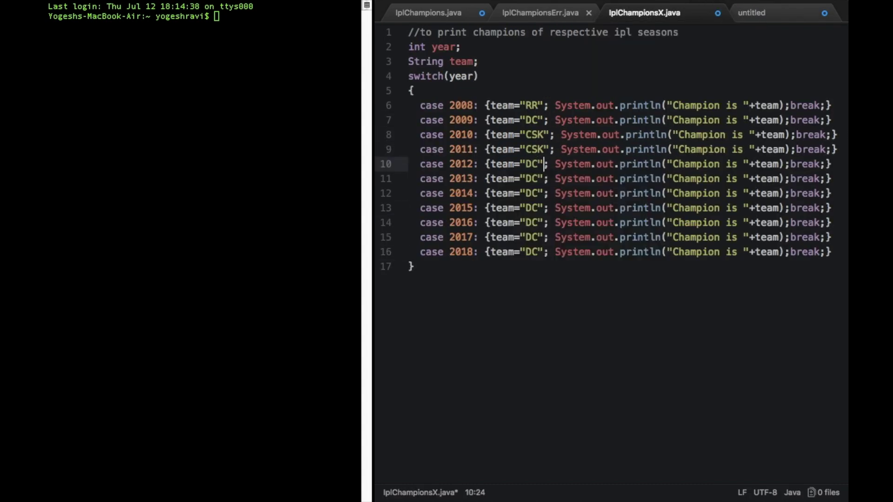
key(BackSpace)
key(BackSpace)
text(KKR)
key(Down)
key(BackSpace)
key(BackSpace)
text(MI)
Set the 2014–2018 team names to KKR, MI, SRH, MI and CSK
key(Down)
key(BackSpace)
key(BackSpace)
text(KK)
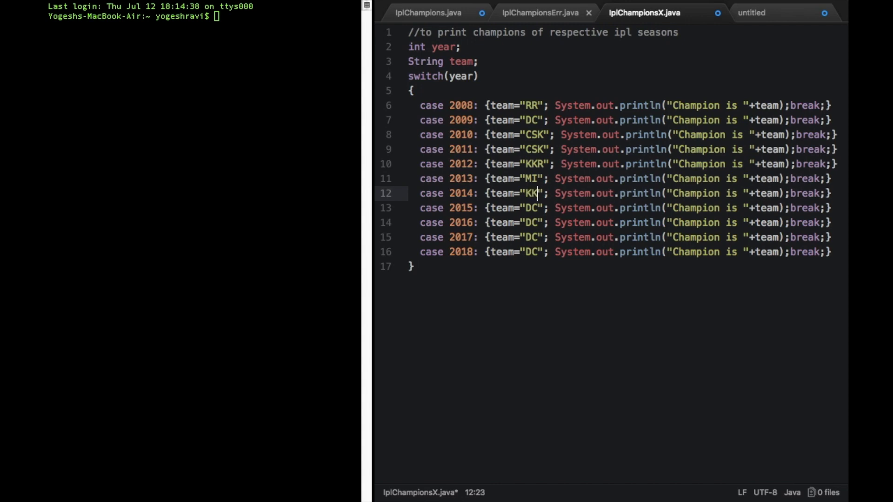
text(R)
key(Down)
key(BackSpace)
key(BackSpace)
text(MI)
key(Down)
key(BackSpace)
key(BackSpace)
text(SRH)
key(Down)
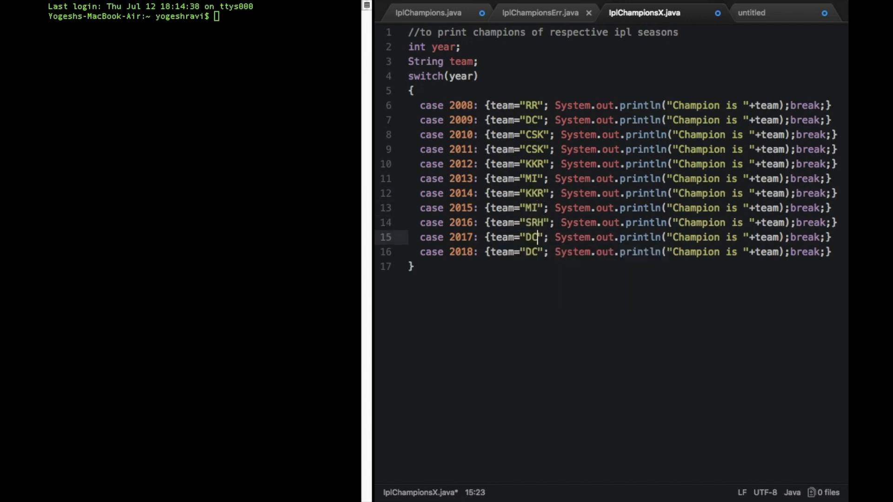
key(BackSpace)
key(BackSpace)
text(MI)
key(Down)
key(BackSpace)
key(BackSpace)
text(CSK)
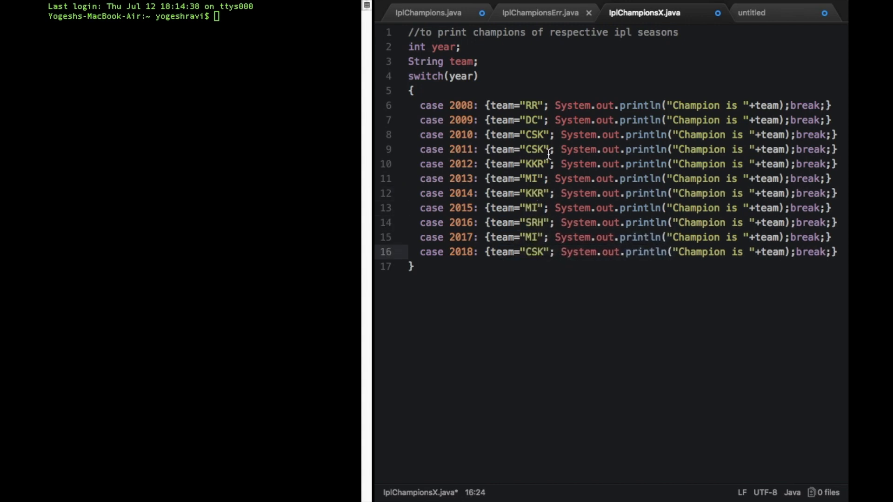
click(519, 288)
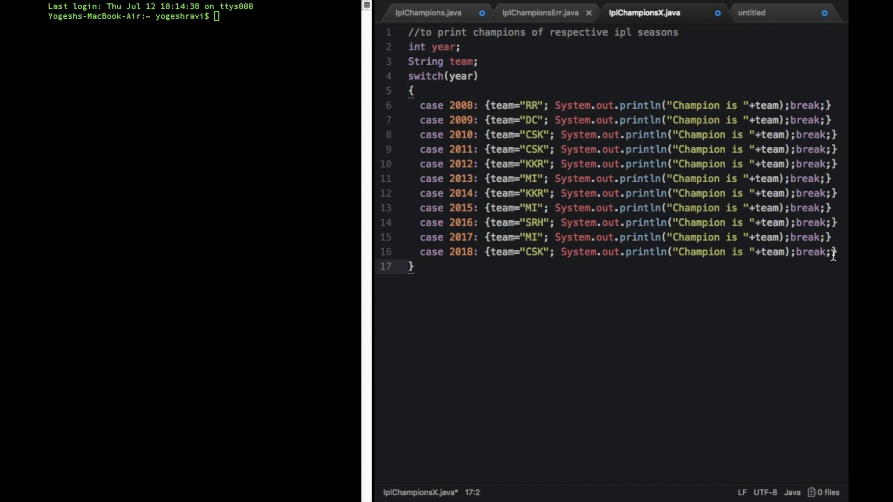
click(452, 63)
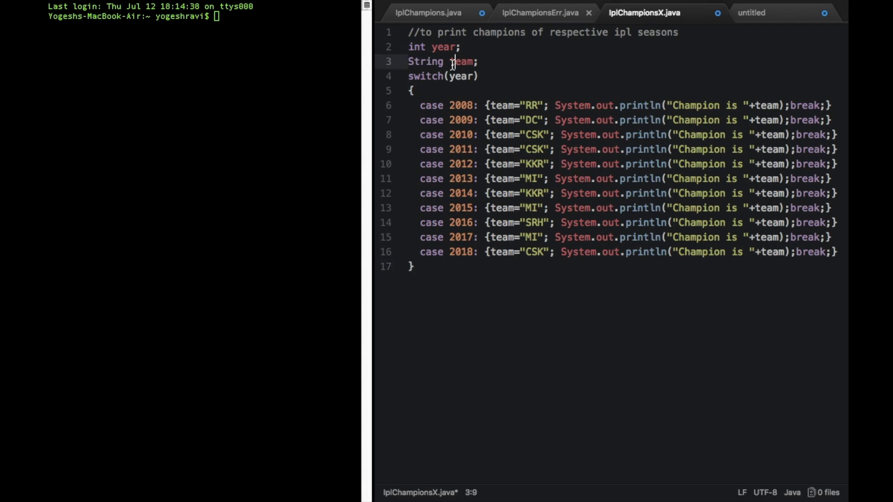
click(411, 47)
Enclose the code in public static void main(String arg[]) with opening and closing braces
key(Return)
key(Up)
text(p)
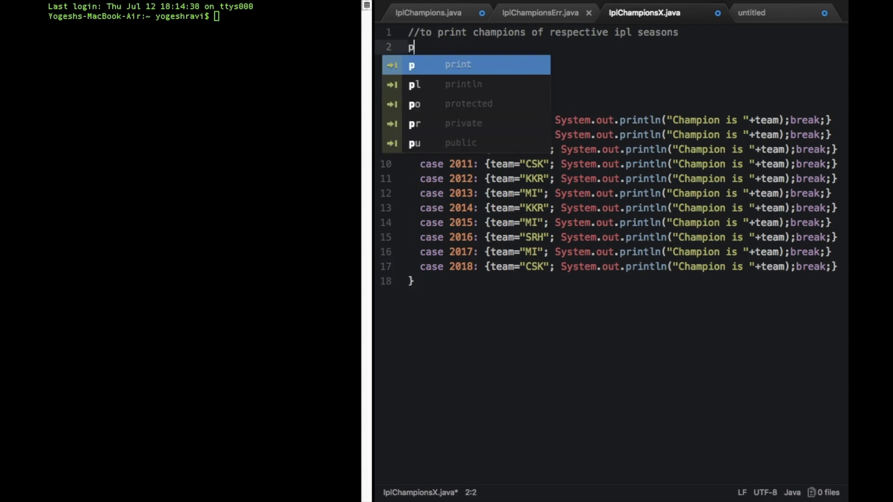
text(ublic static )
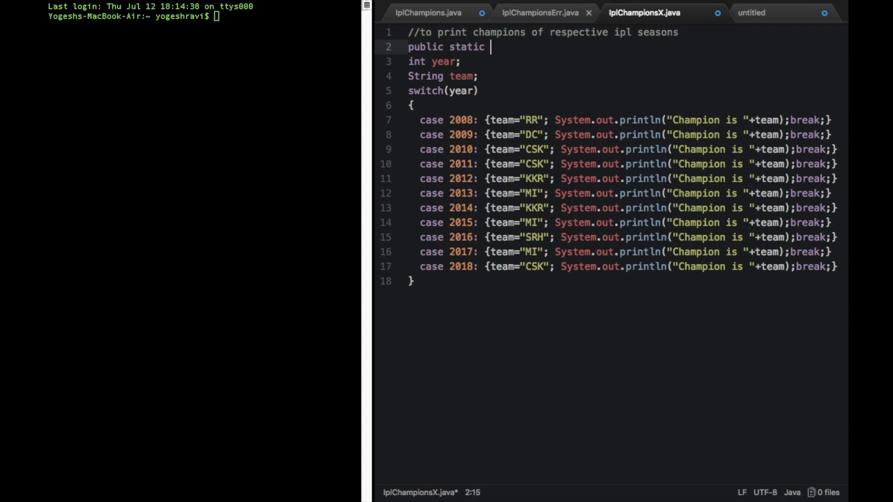
text(void )
text(main()
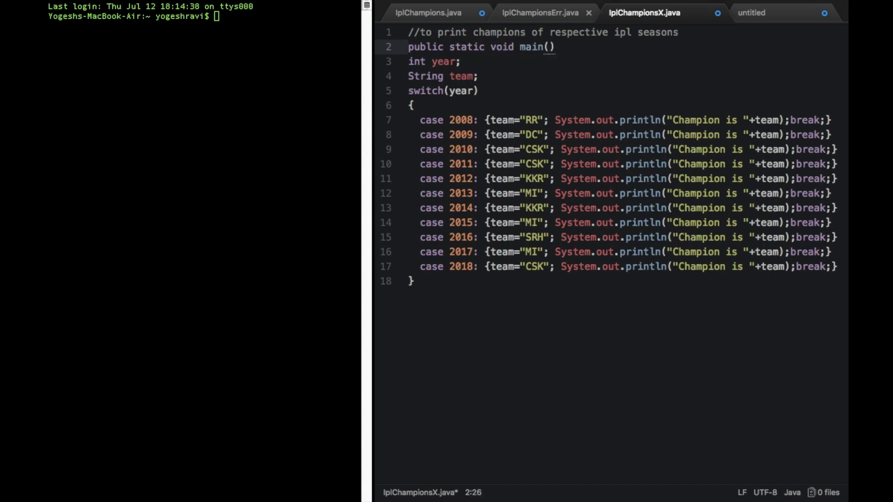
text(String a)
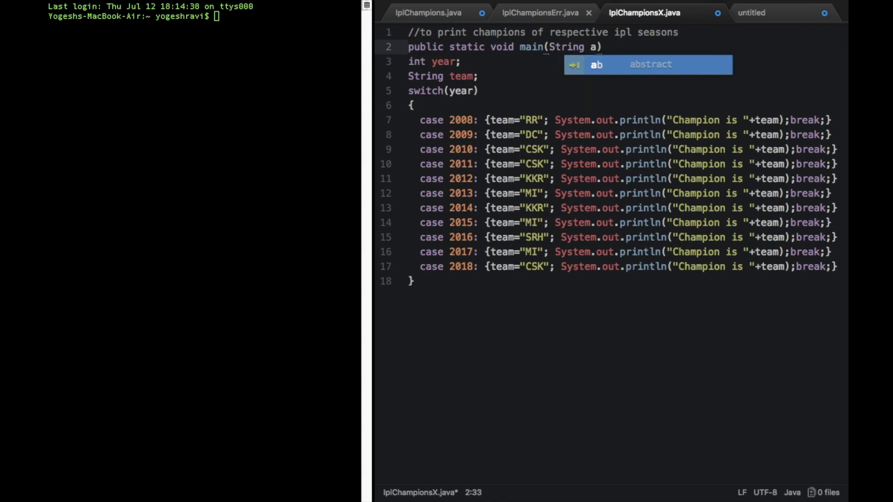
text(rg[])
key(Right)
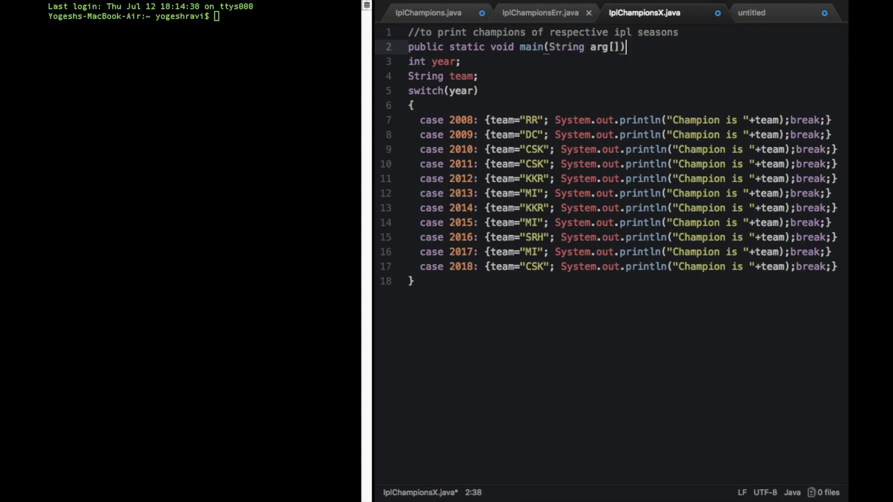
key(Return)
text({)
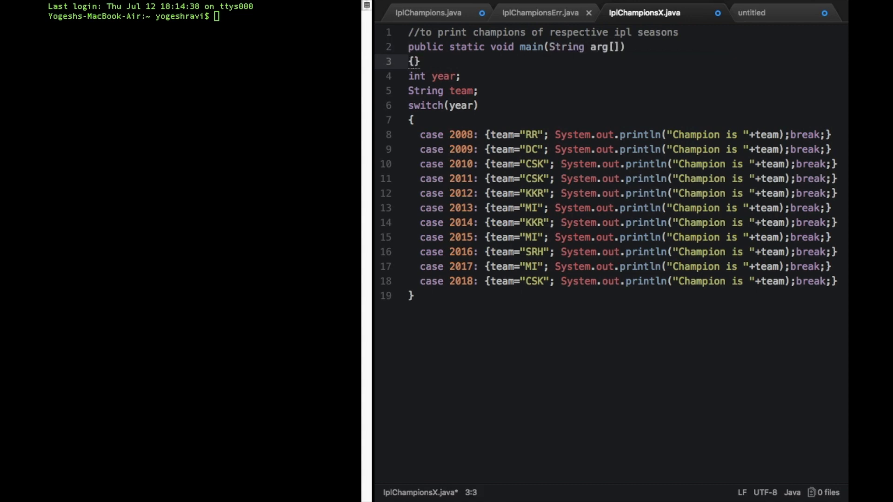
key(BackSpace)
click(429, 339)
key(Return)
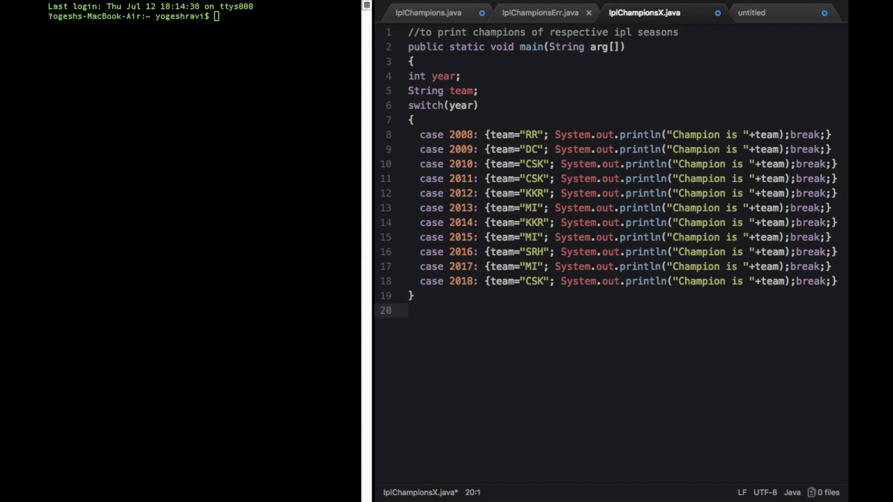
text(})
Declare class IplChampionsX below the comment, with braces enclosing the main method
click(681, 32)
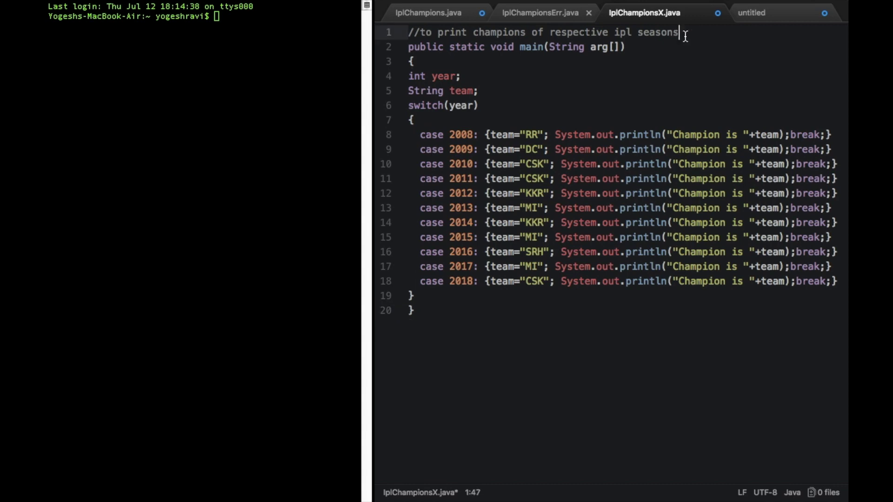
key(Return)
text(class )
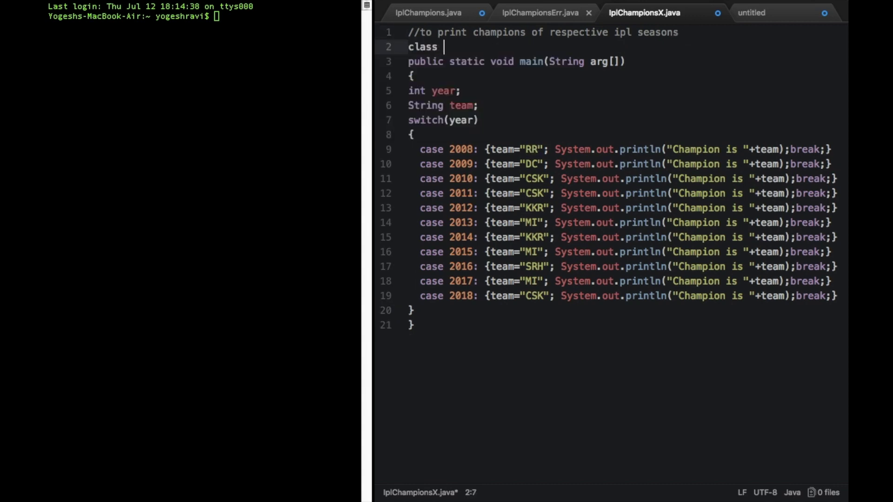
text(IplCha)
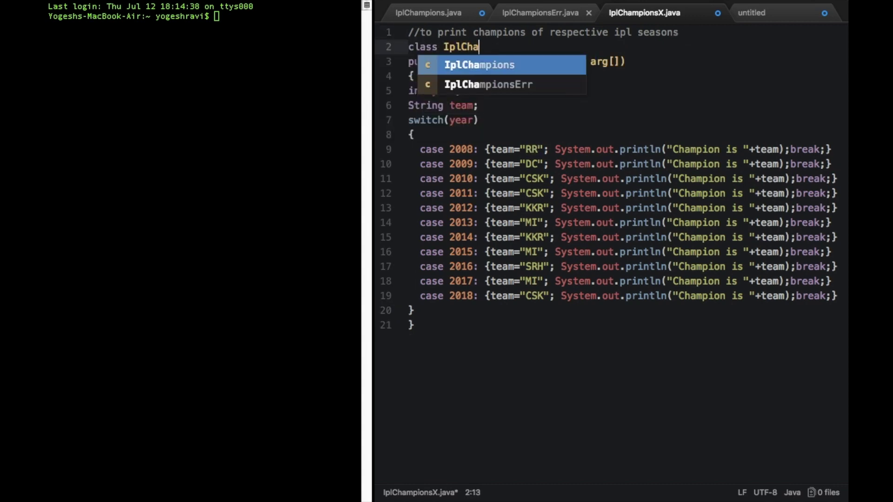
text(mpionsX)
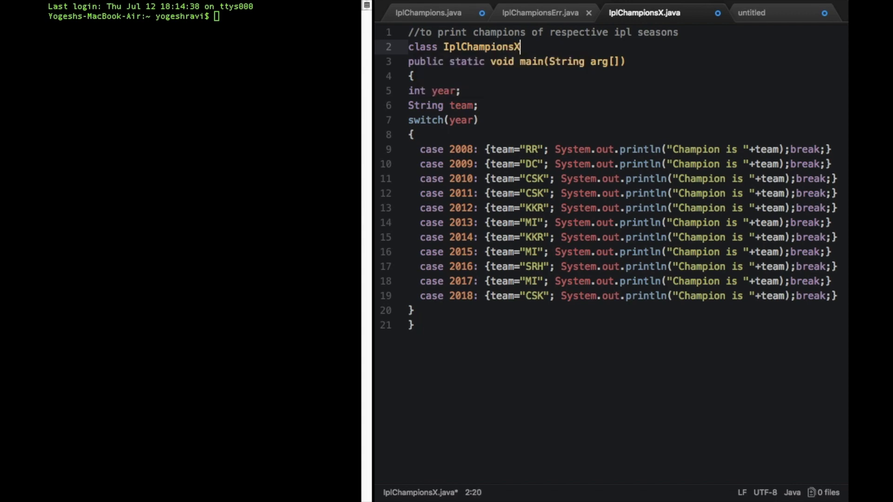
key(Return)
text({)
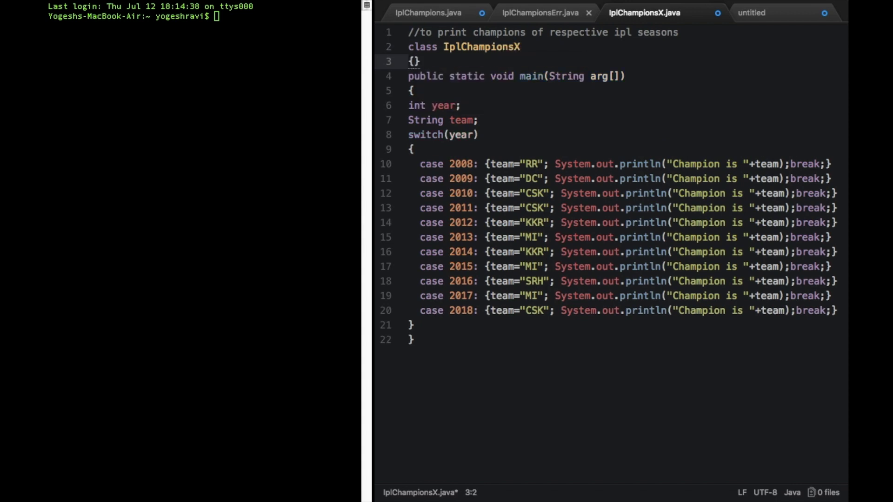
key(BackSpace)
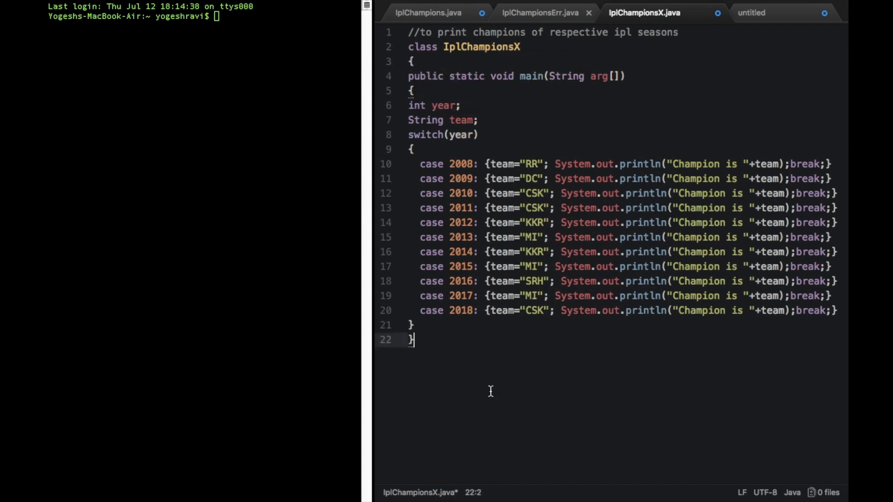
key(Return)
text(})
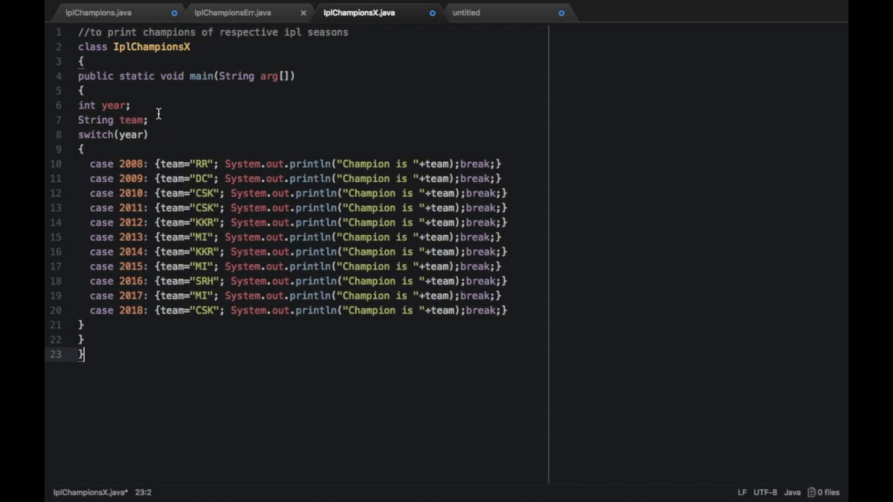
Assign year = 2009 after its declaration and add a default label after case 2018
click(151, 107)
text(yea)
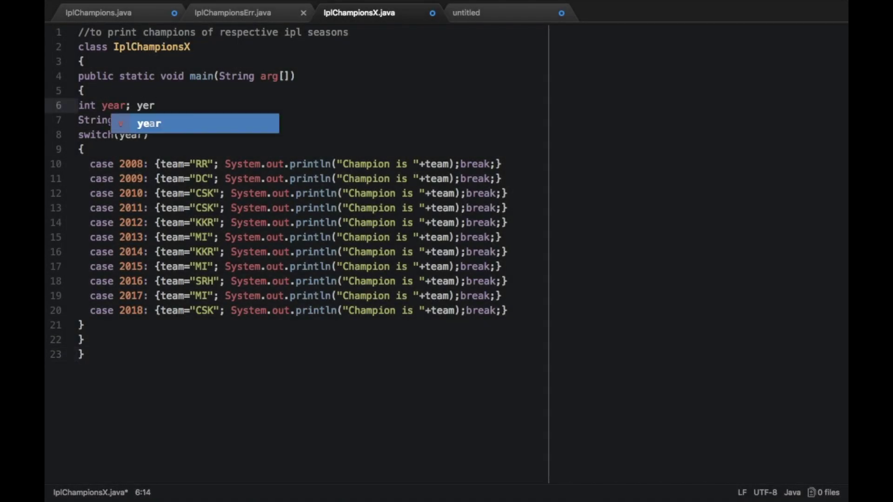
text(r = )
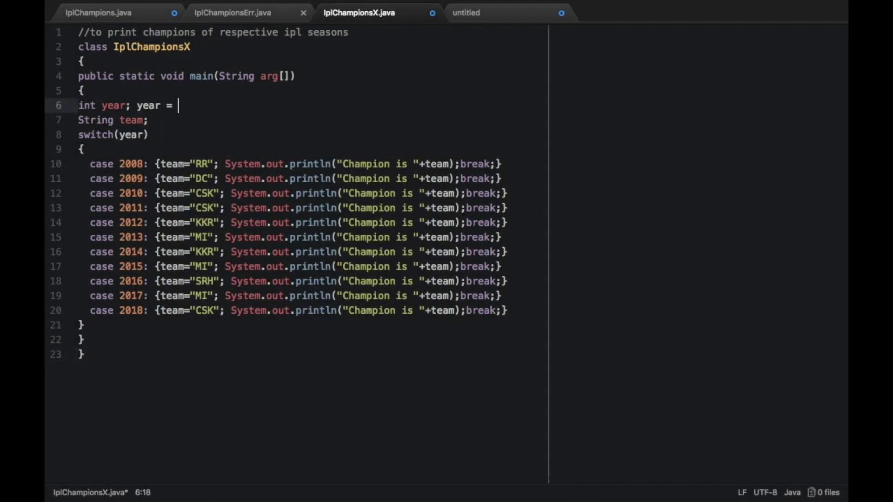
text(2009;)
key(Return)
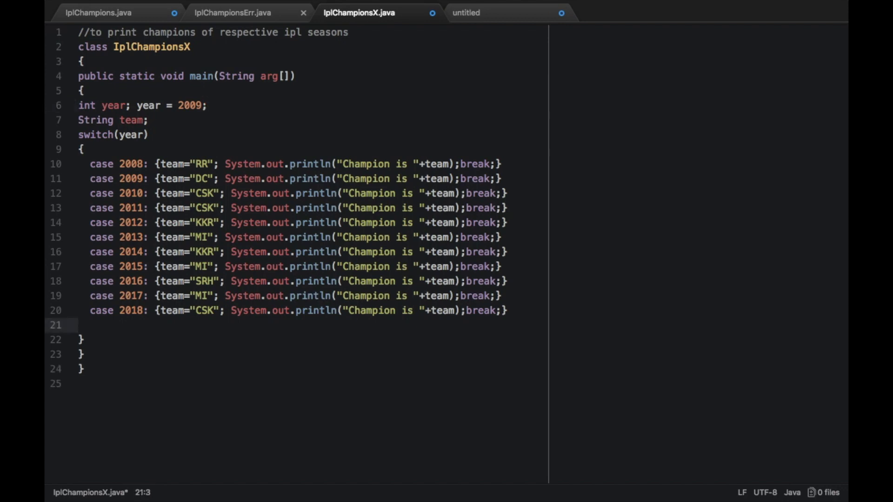
text(default:)
text({})
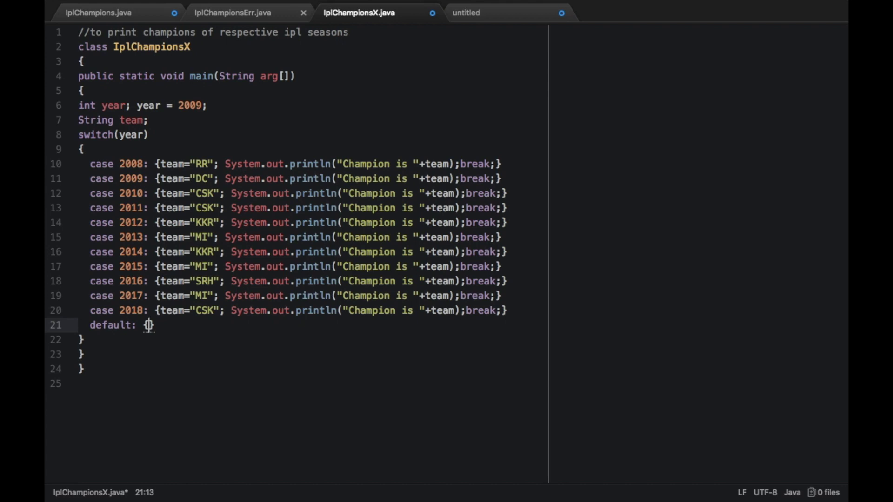
text(System.)
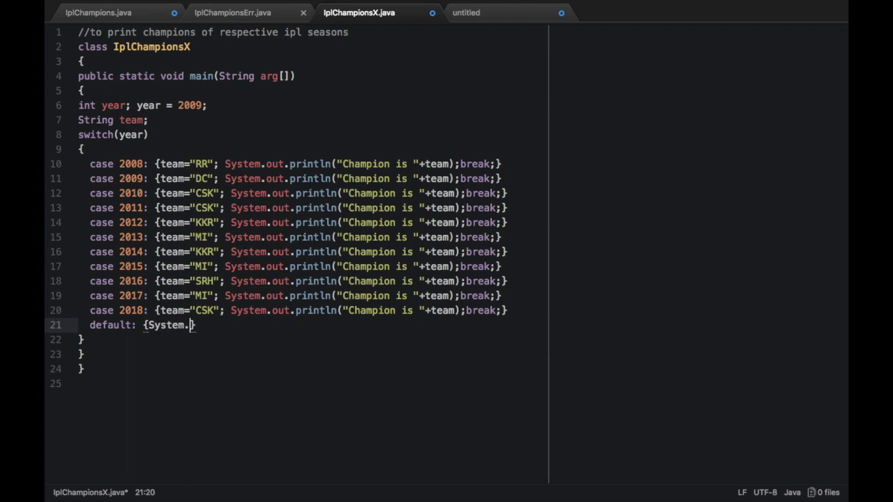
text(out)
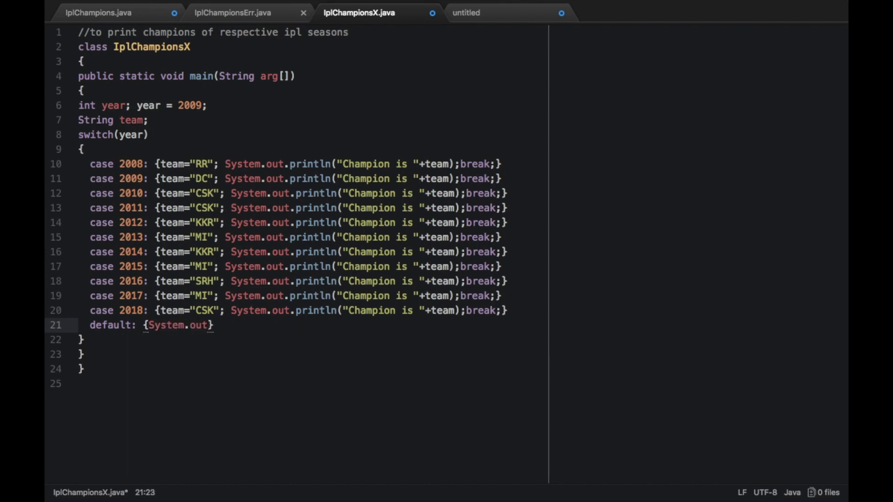
text(.println)
text((")
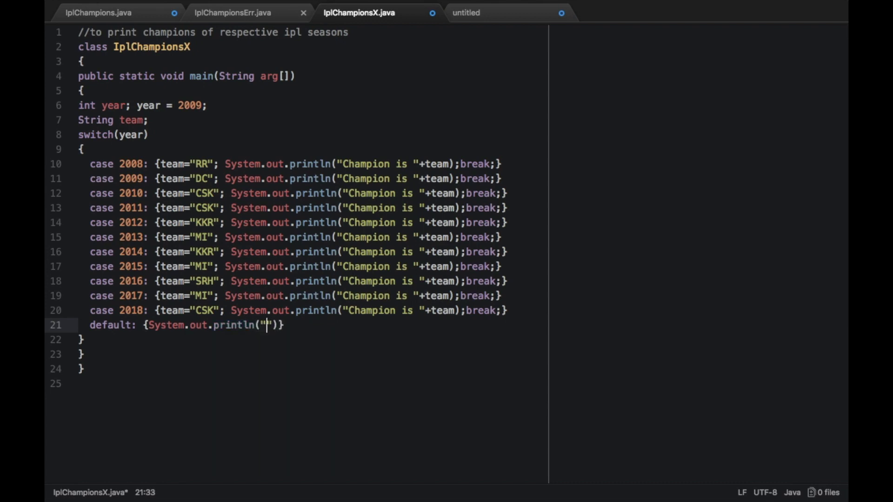
text(No)
text(t known)
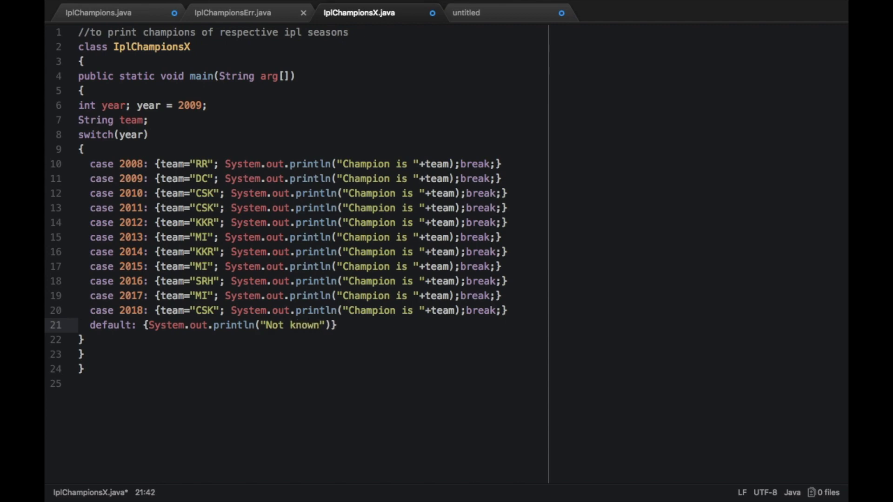
text(; )
text(break)
Complete the default case's break and save IplChampionsX.java
key(ctrl+s)
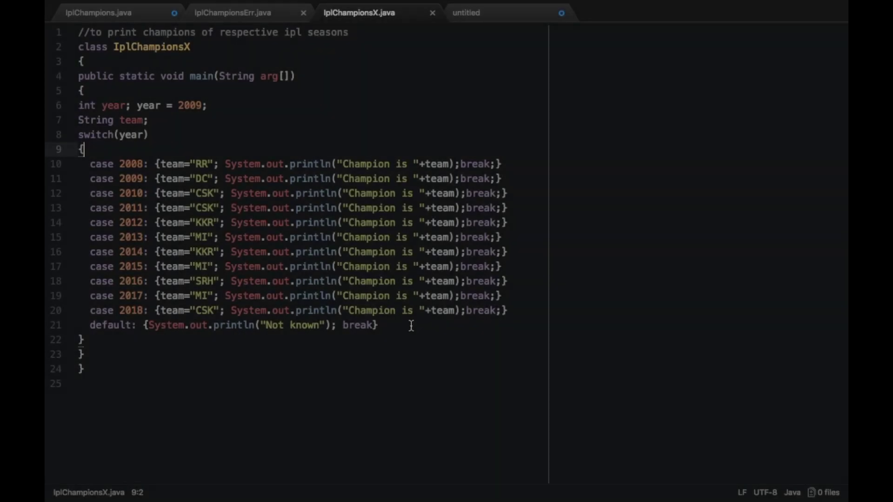
text(;)
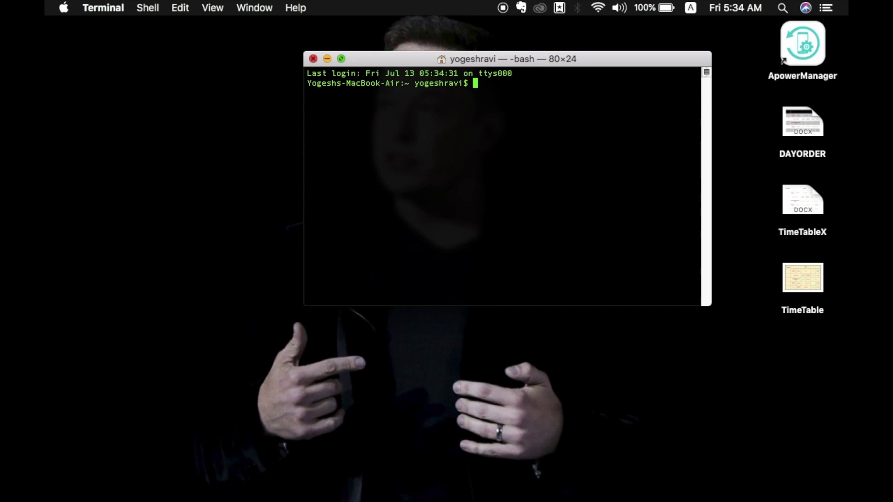
text(javac)
Run javac, list the home folder, and change into Documents/java
key(Return)
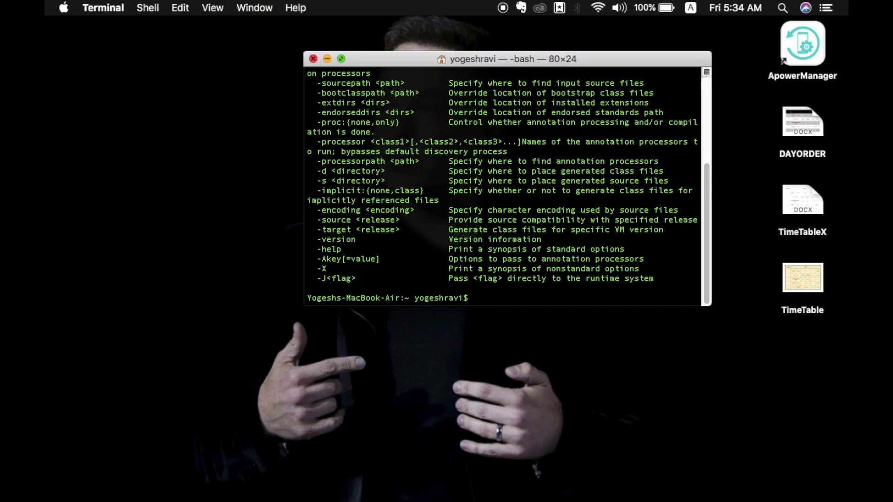
text(ls)
key(Return)
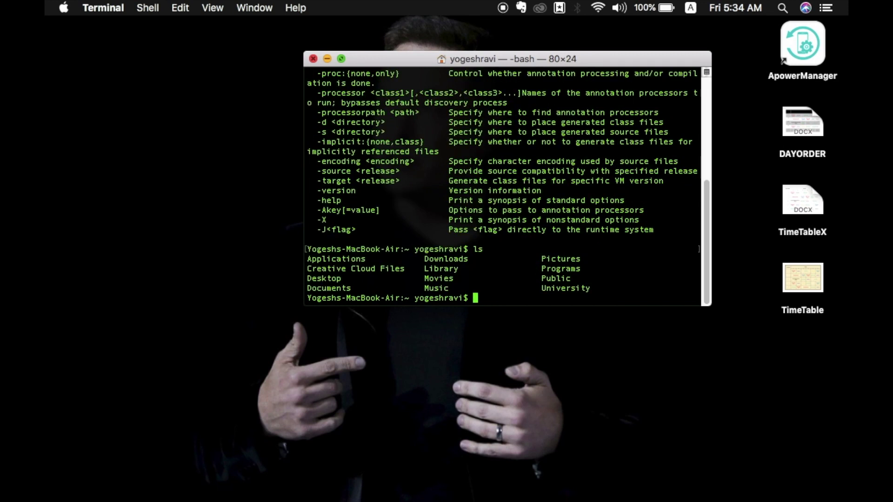
text(cd )
text(Documents)
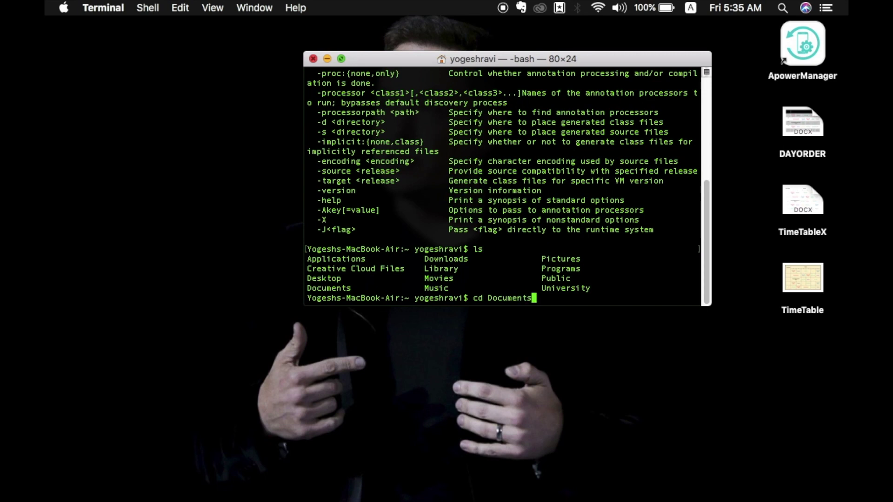
key(Return)
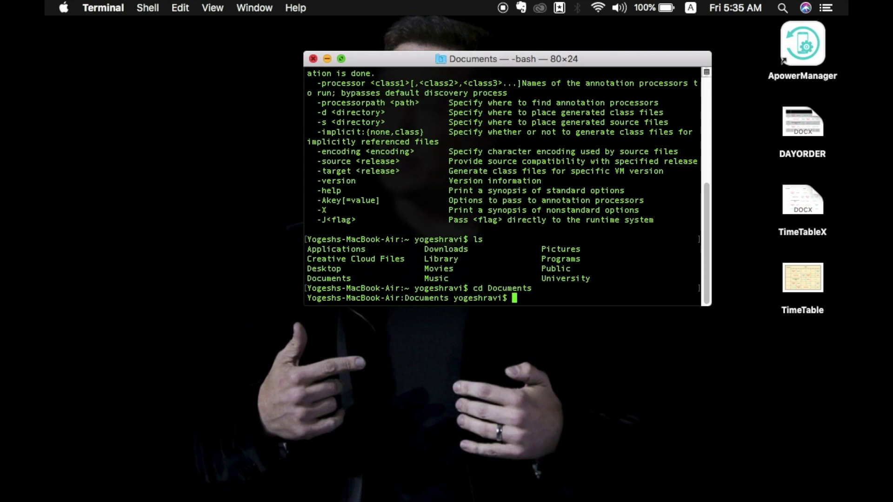
text(cd java)
key(Return)
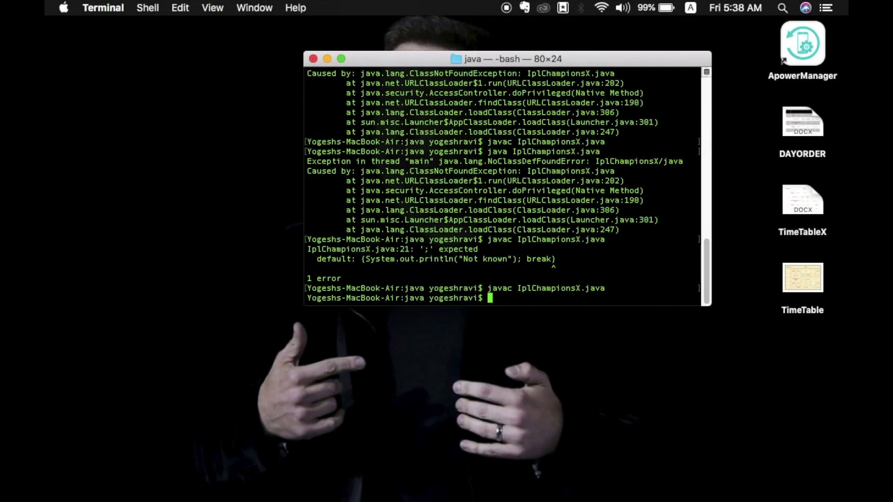
Run java IplChampionsX to print 'Champion is DC', then bring Atom back
key(Up)
key(Up)
key(Down)
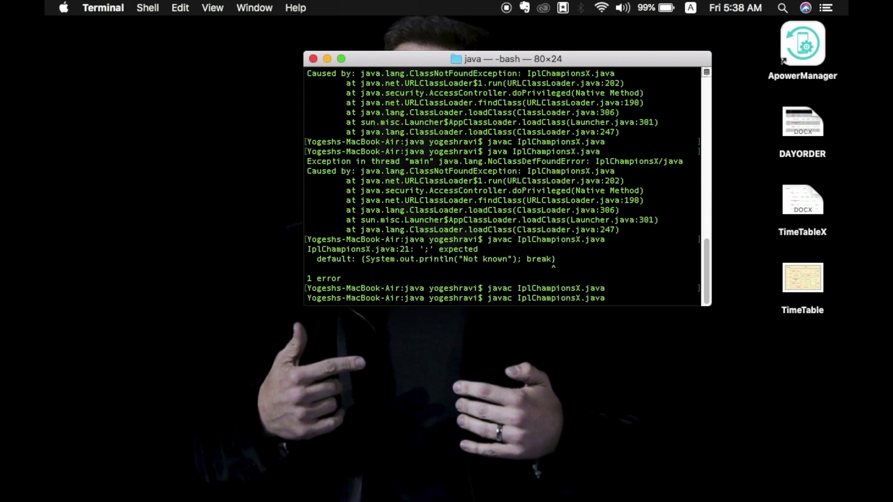
key(Up)
key(Up)
key(BackSpace)
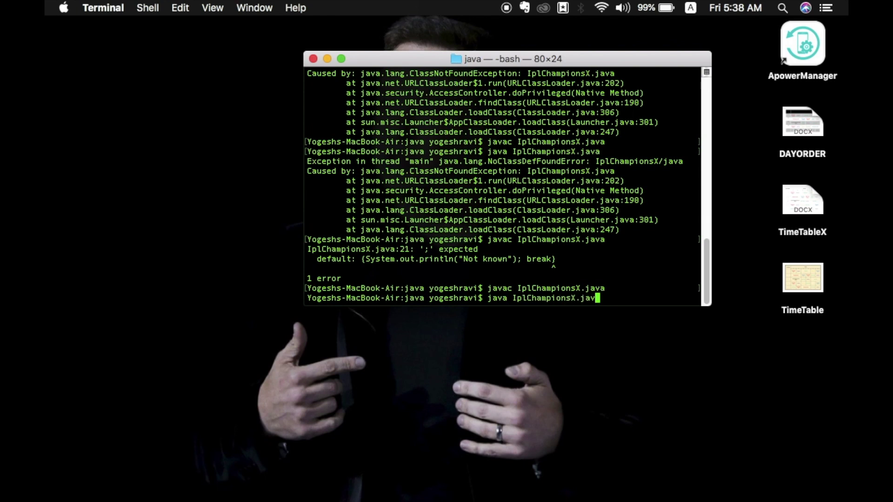
key(BackSpace)
key(BackSpace)
key(BackSpace)
key(BackSpace)
key(Return)
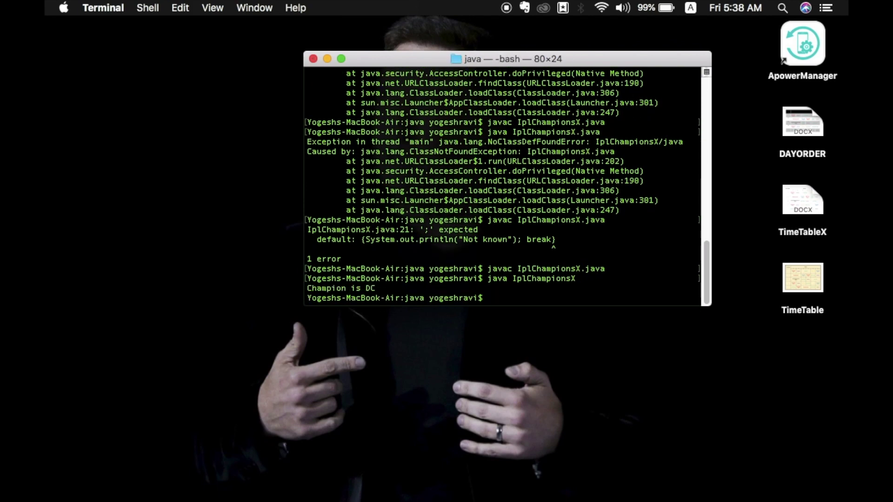
key(super+Tab)
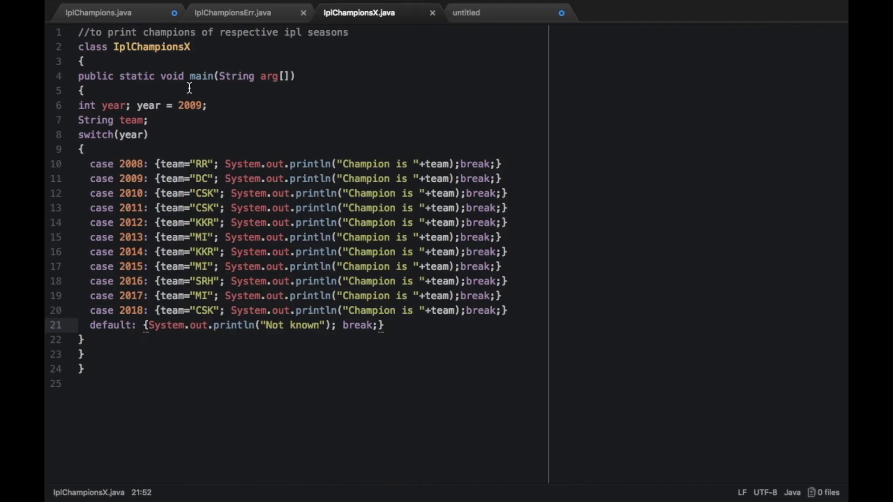
Change the assigned year from 2009 to 2015
click(201, 106)
key(BackSpace)
key(BackSpace)
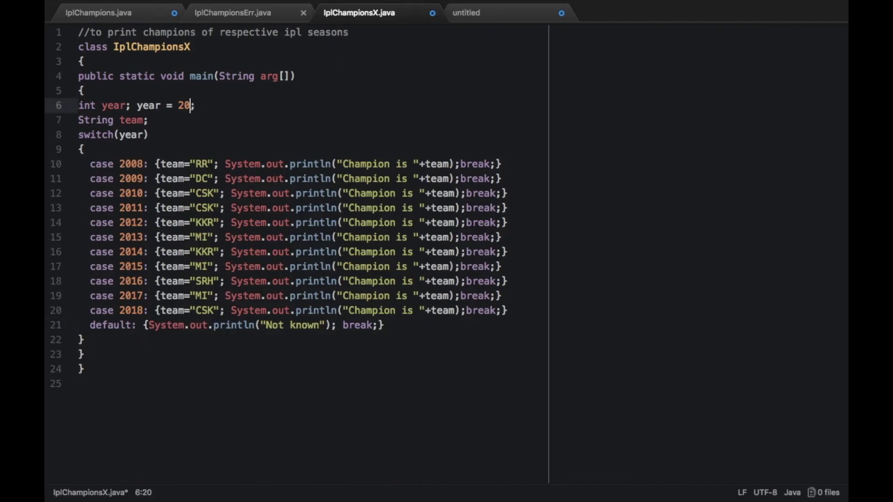
text(15)
key(super+Tab)
Recompile and rerun the program, which prints 'Champion is MI'
key(Up)
key(Up)
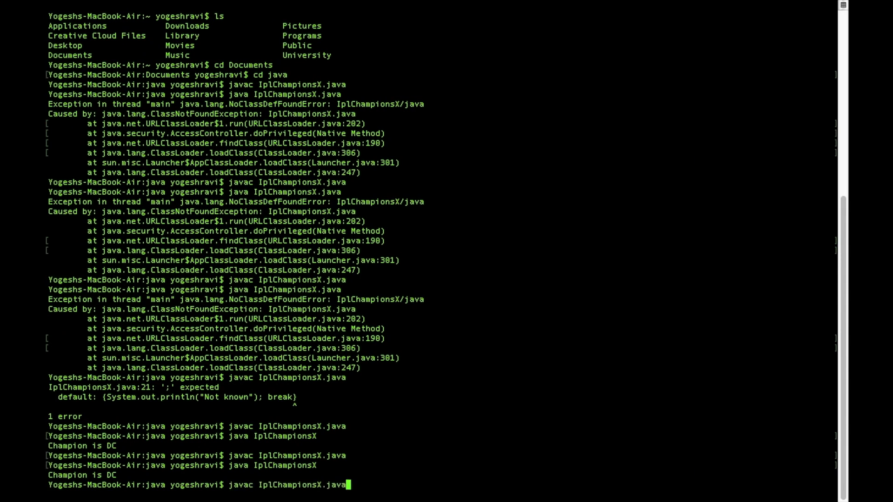
key(Return)
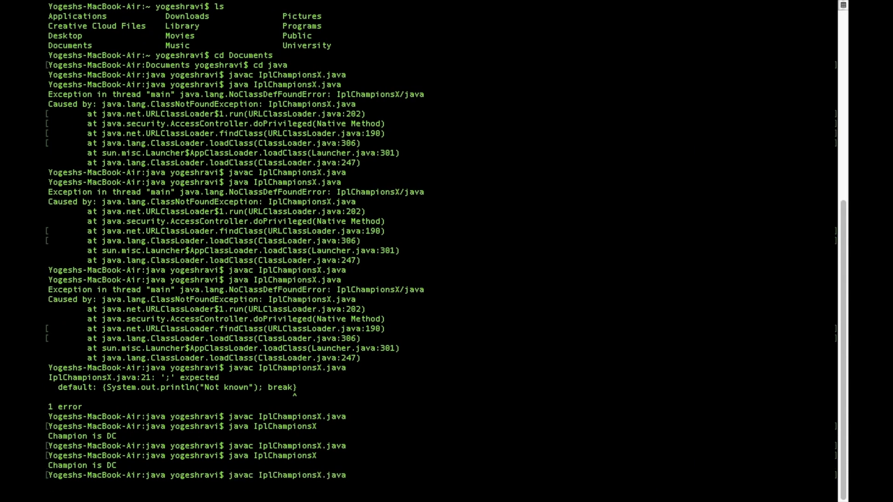
key(Up)
key(Up)
key(Return)
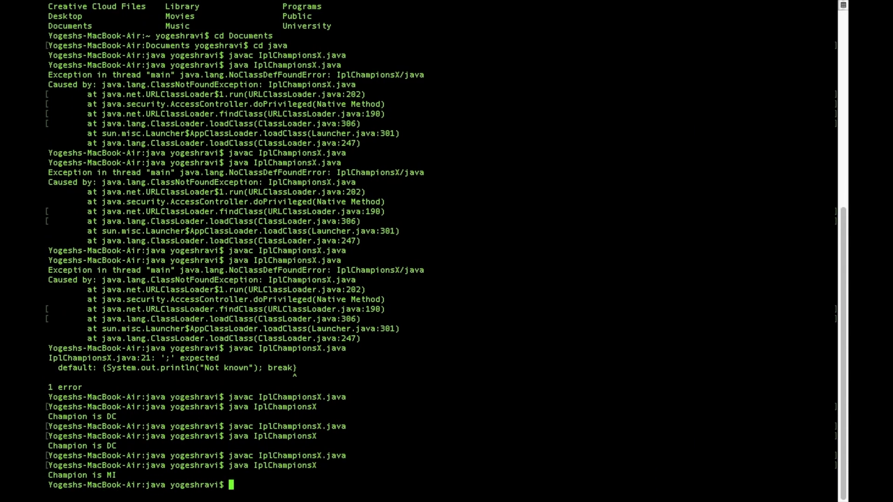
mouse_move(124, 475)
mouse_down()
mouse_move(54, 467)
mouse_move(49, 476)
mouse_up()
click(290, 490)
key(ctrl+Right)
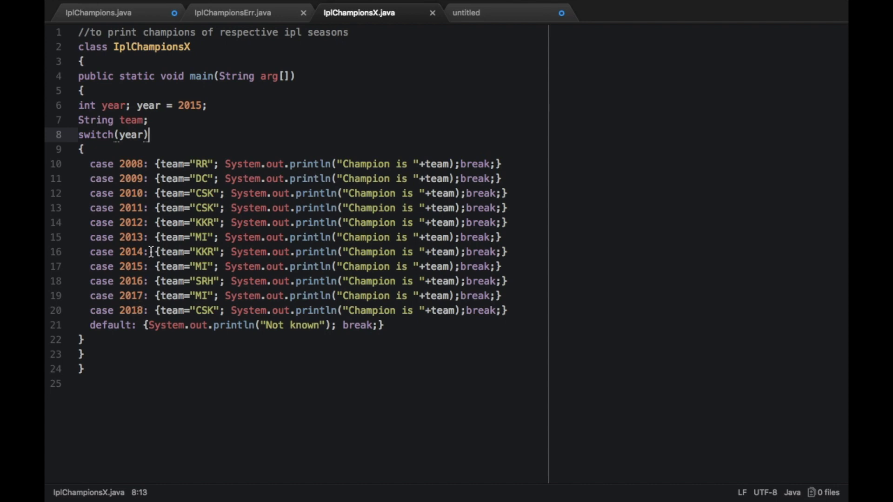
Add case 2011 and case 2018 to the 2010 CSK line and clear their separate lines
click(149, 193)
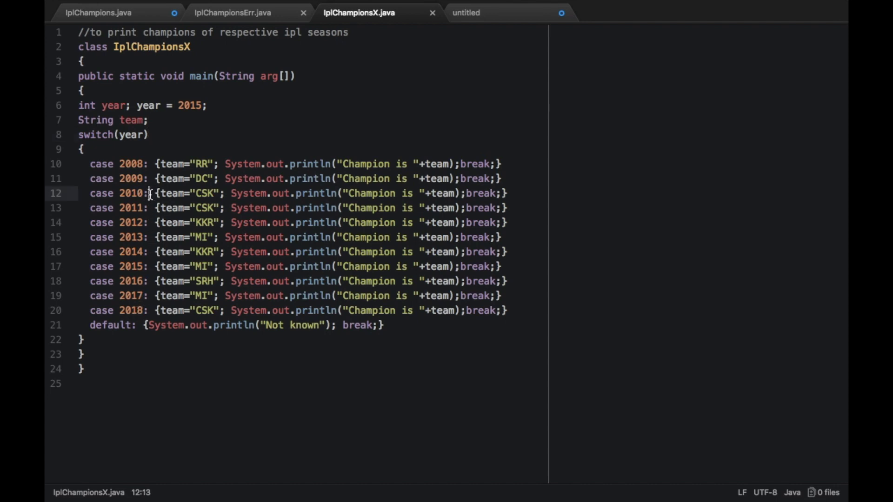
text(case )
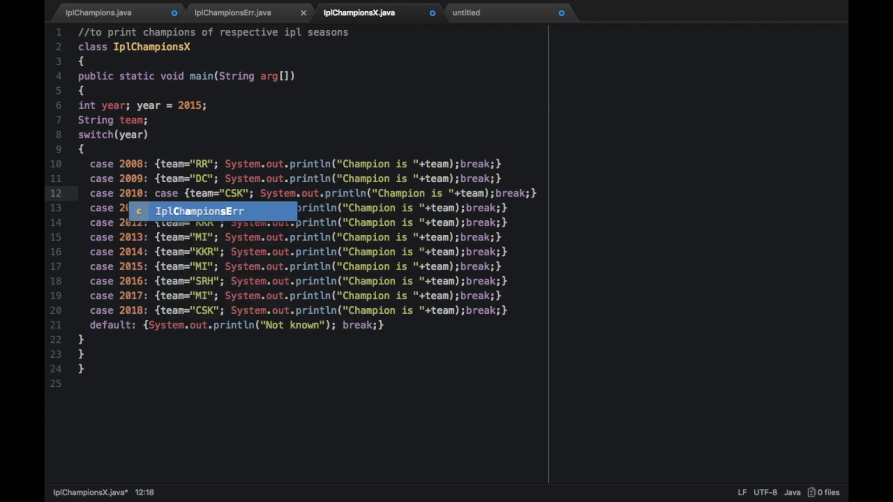
text(2011)
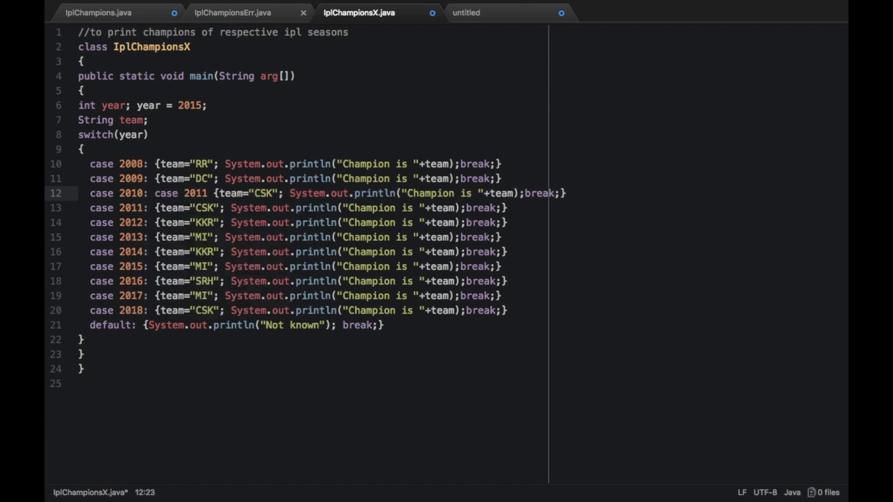
text(: )
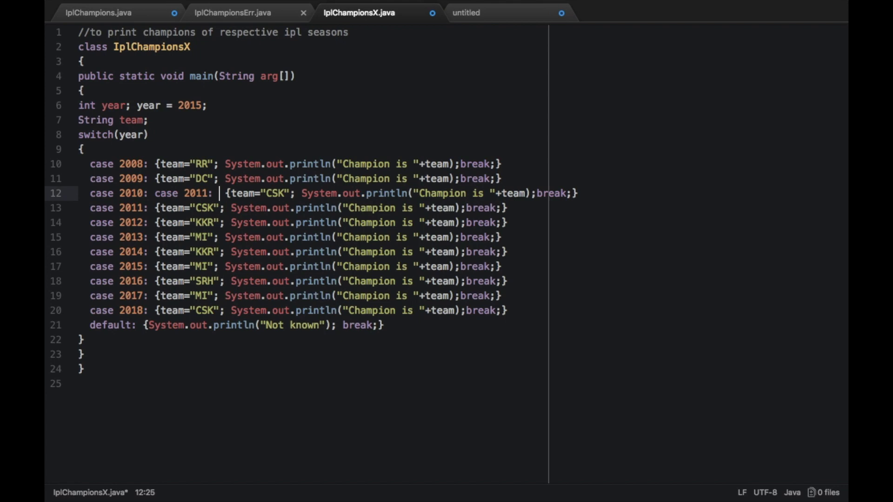
text(case 20)
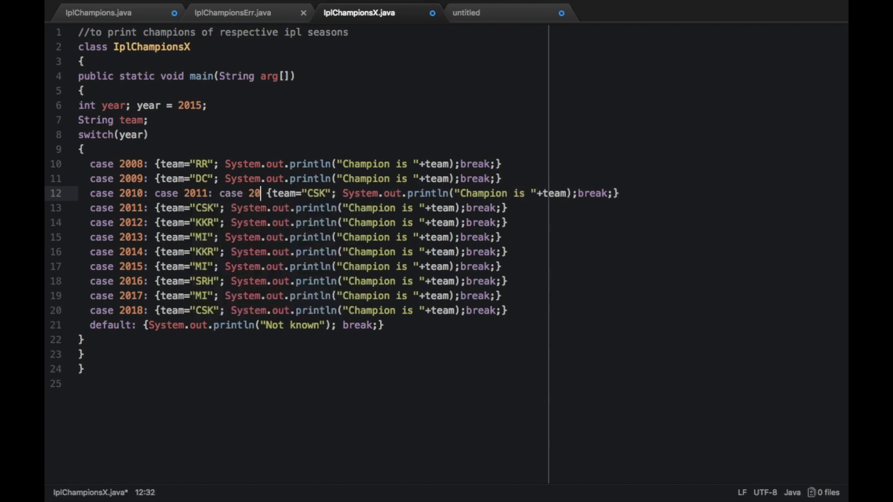
text(18)
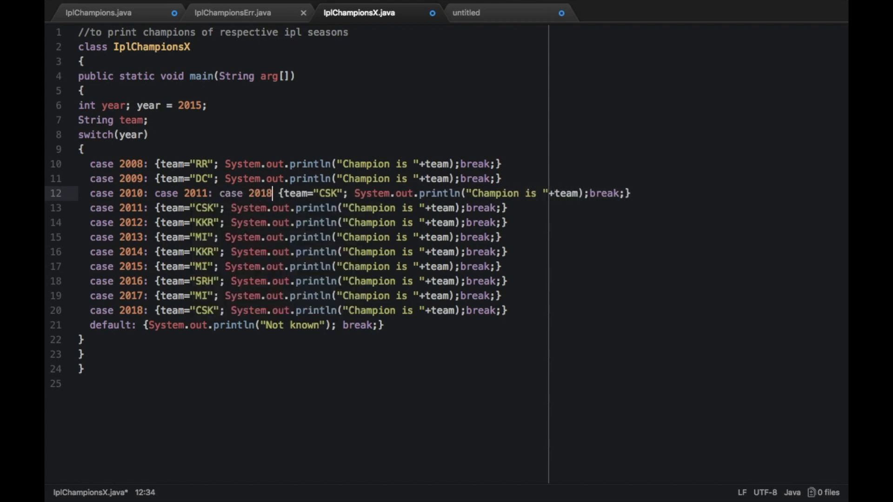
text(:)
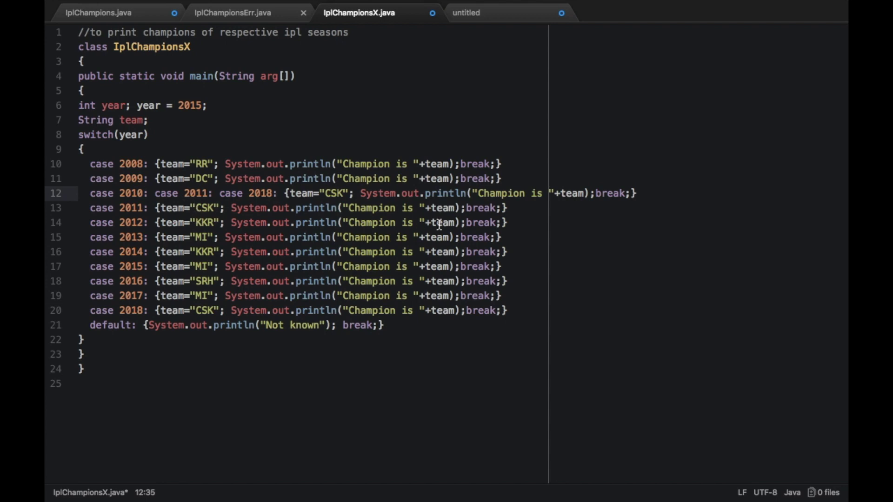
drag(511, 209, 86, 211)
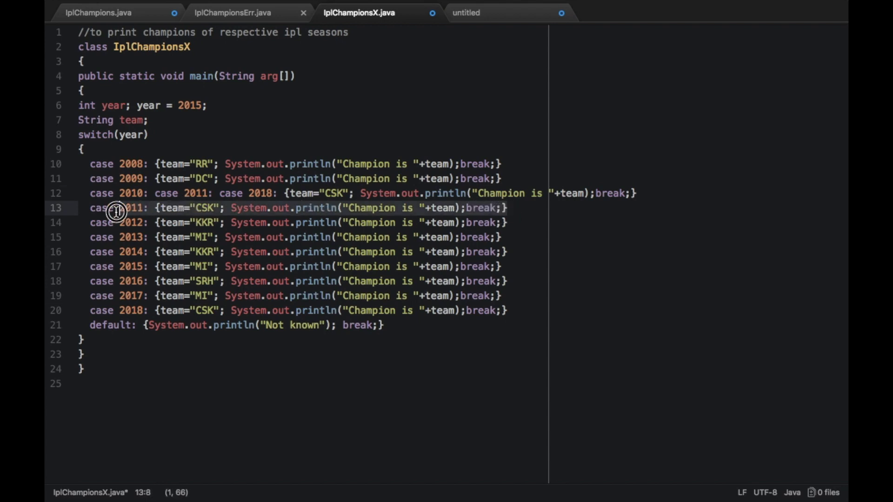
key(BackSpace)
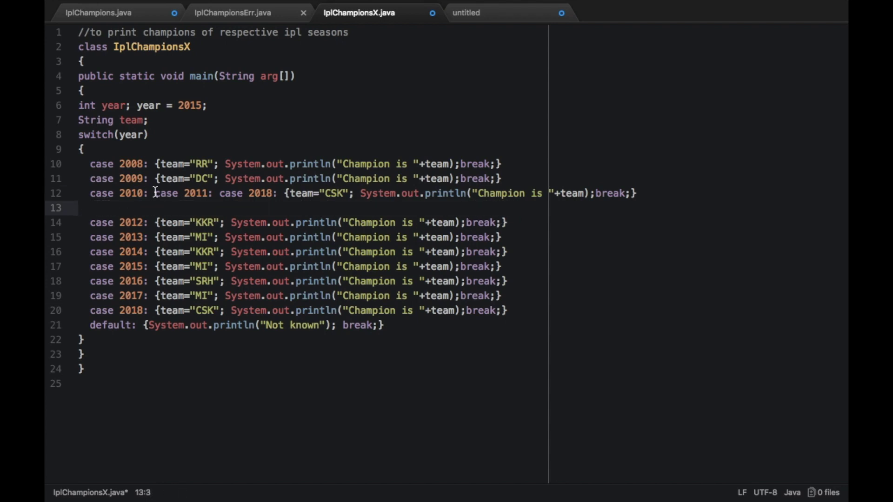
drag(155, 193, 201, 193)
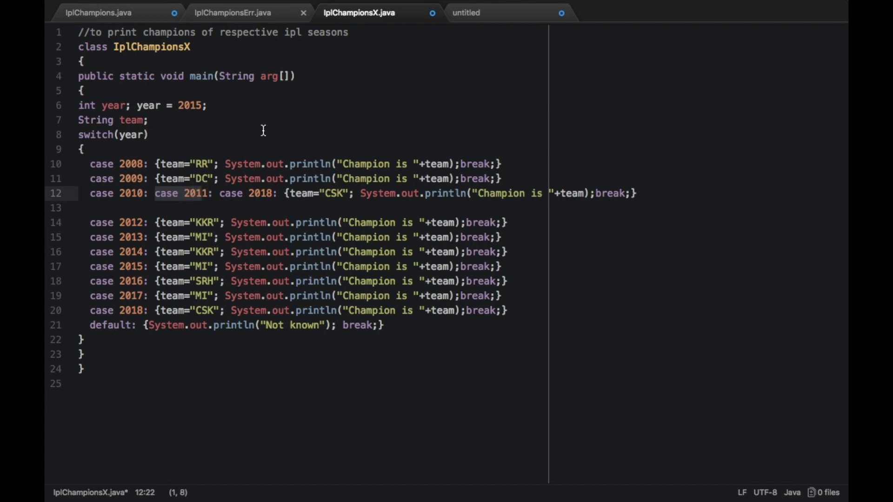
drag(514, 311, 79, 310)
key(BackSpace)
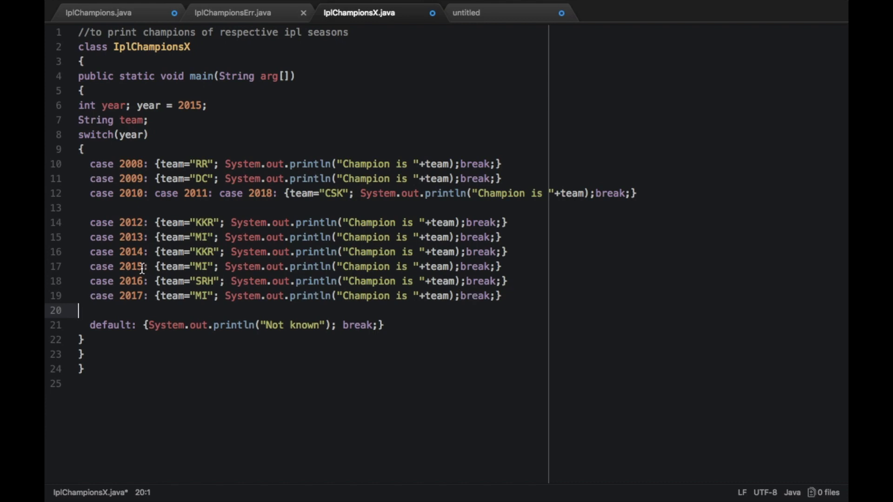
Add case 2015 and case 2017 to the 2013 MI line and delete their separate lines
click(153, 237)
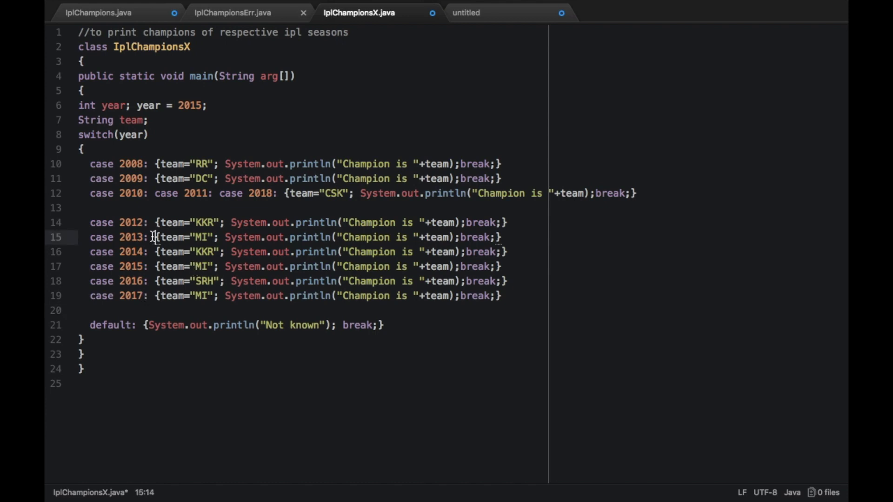
text(ca)
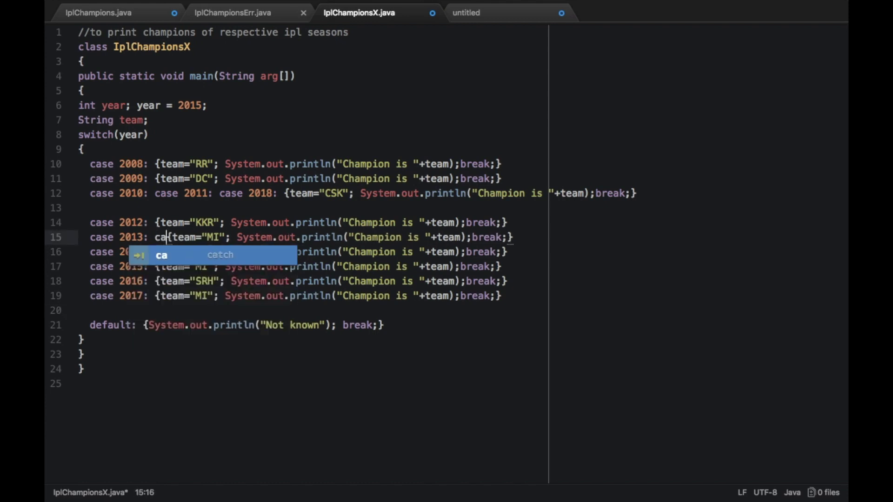
text(se 2)
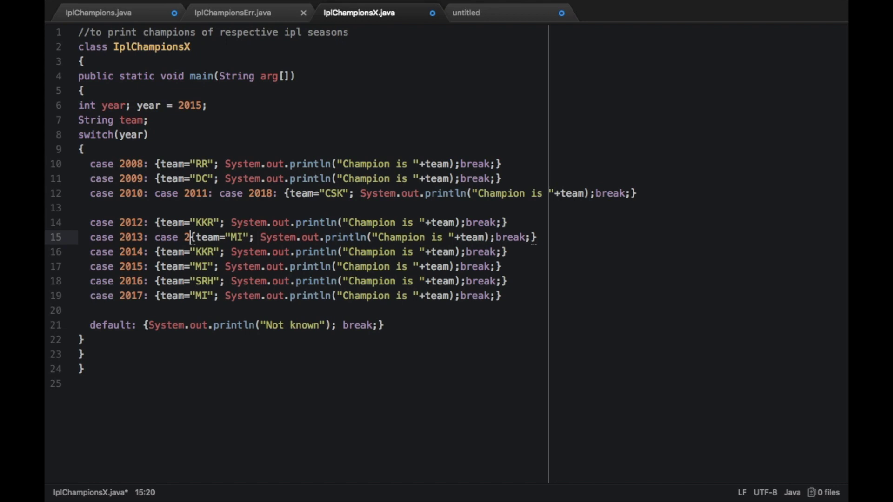
text(015: cas)
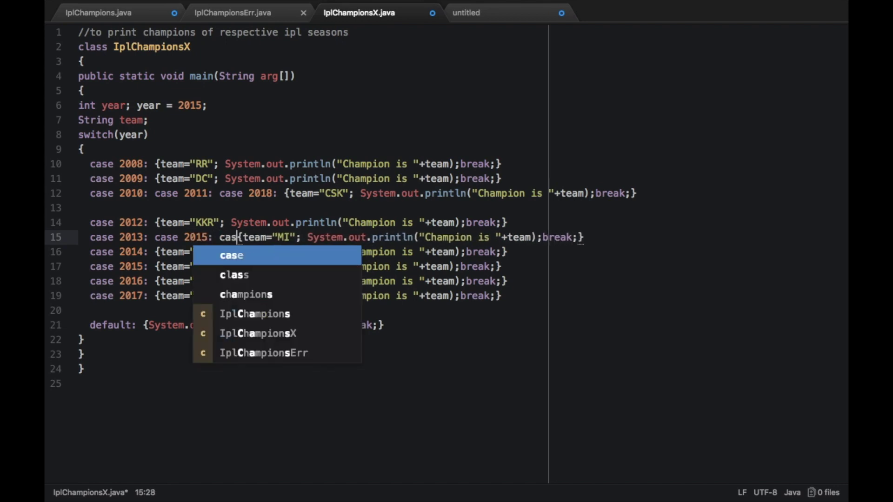
text(e 2016)
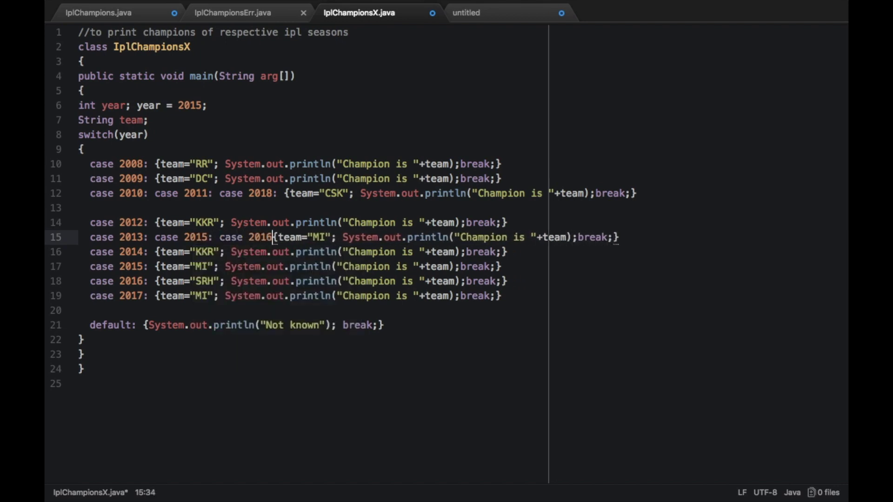
key(BackSpace)
text(7:)
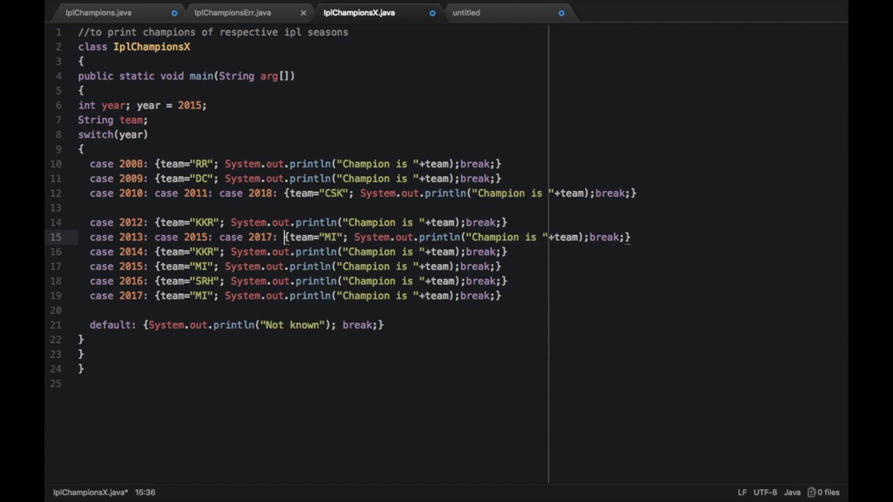
drag(513, 266, 79, 267)
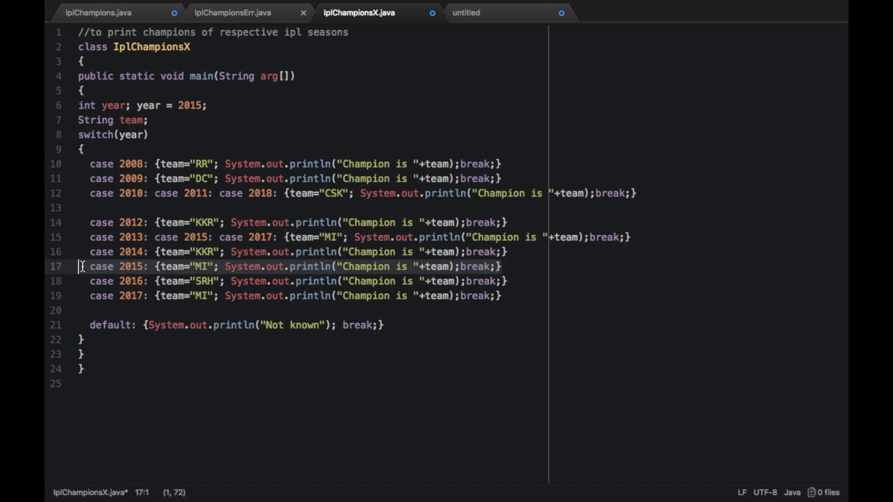
key(BackSpace)
drag(504, 296, 81, 293)
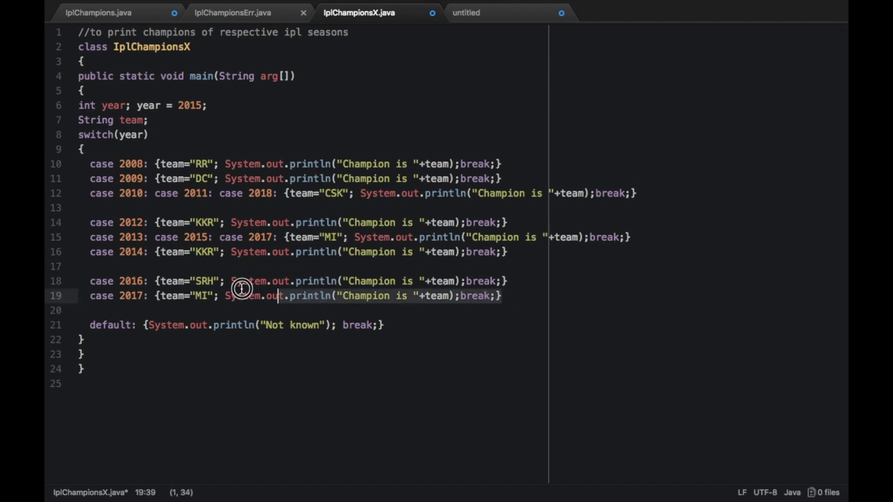
key(BackSpace)
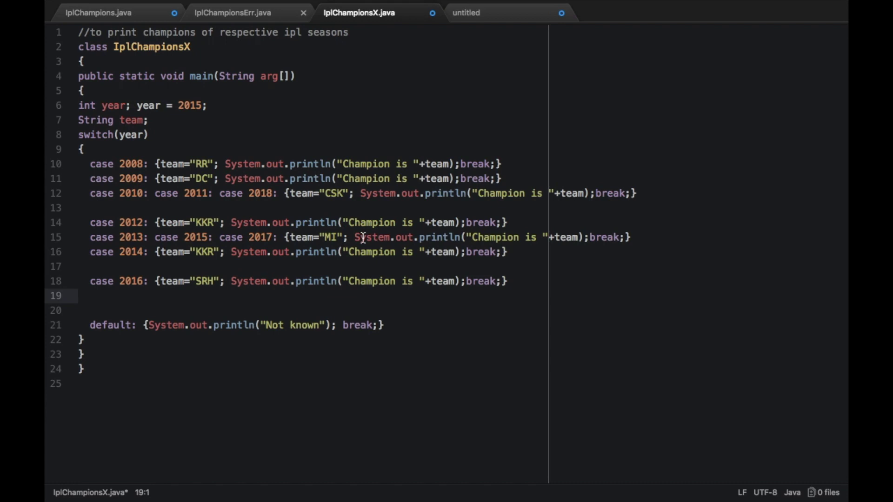
Add 'case 2014:' after 'case 2012:' under KKR and delete the duplicate 2014 case line
click(149, 223)
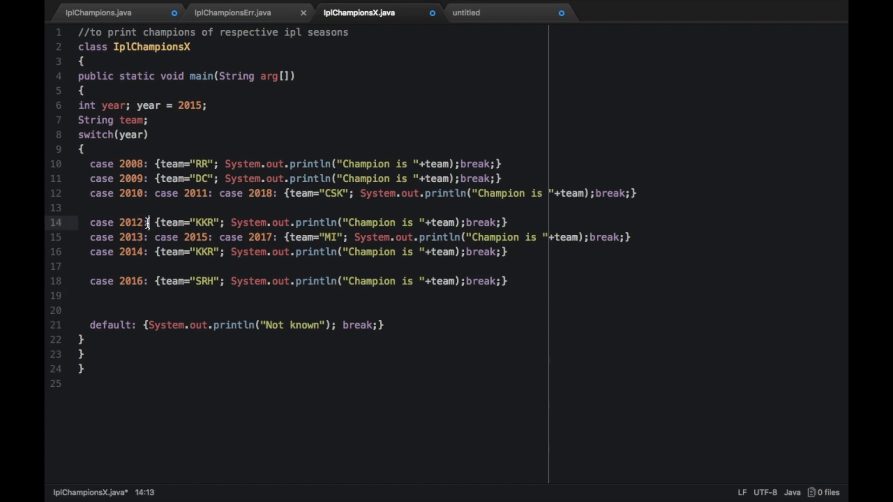
text(case 201)
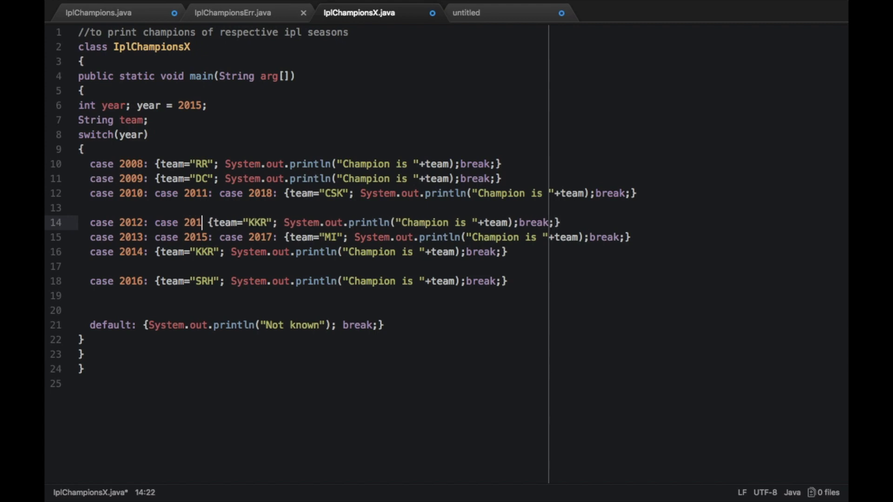
text(4:)
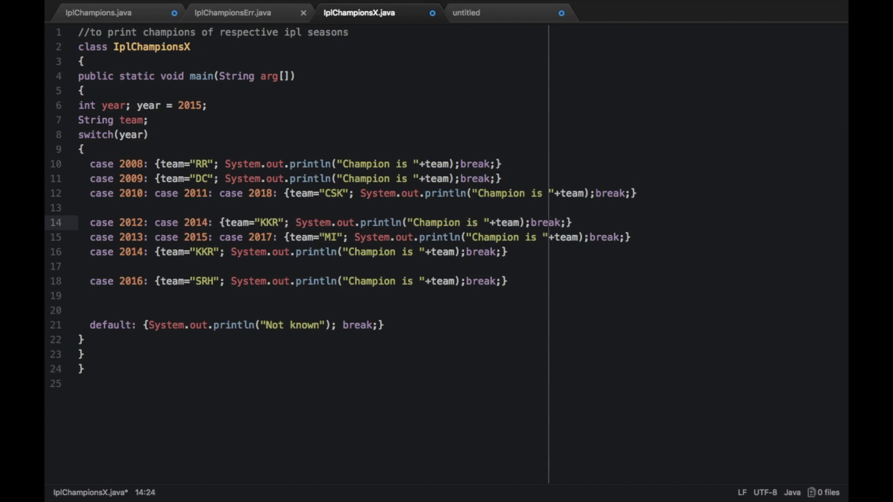
drag(508, 253, 79, 250)
key(BackSpace)
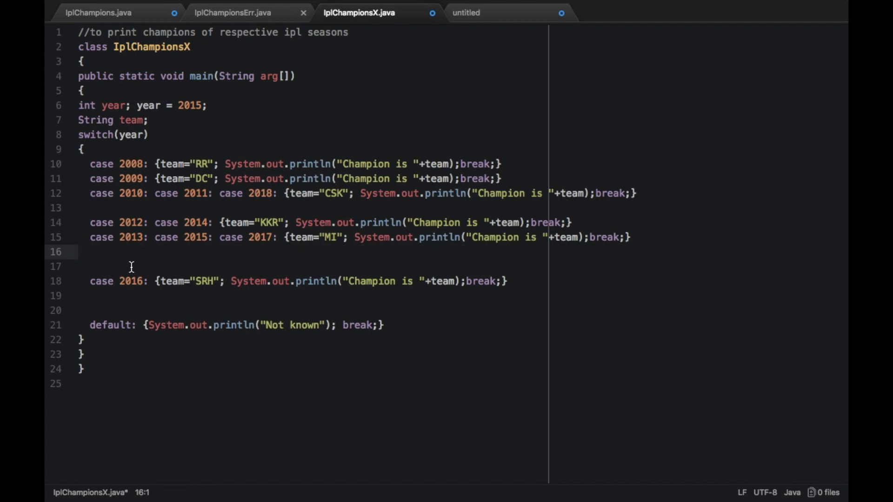
Remove the blank lines around the 2012 and MI cases and above the default line
click(130, 266)
key(BackSpace)
key(BackSpace)
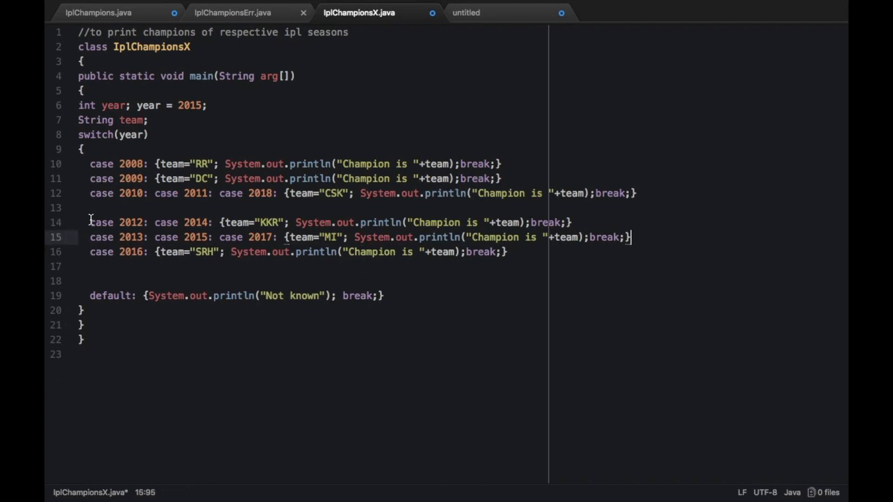
click(90, 222)
key(BackSpace)
key(BackSpace)
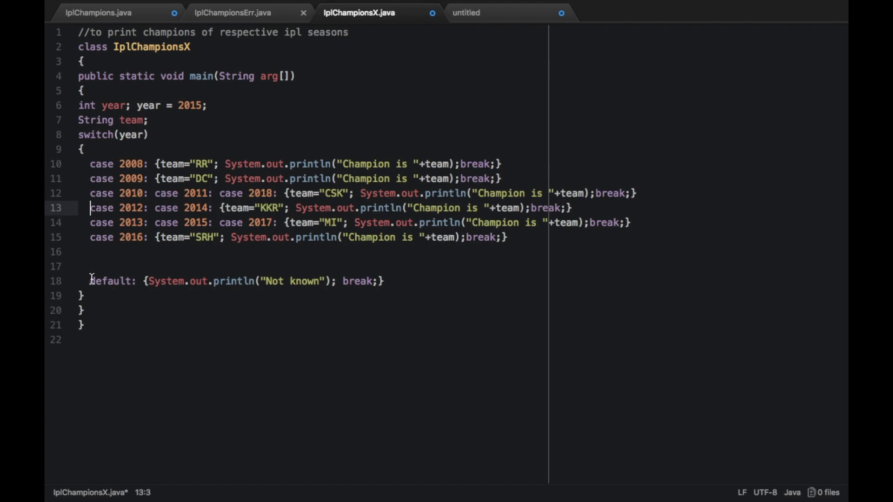
click(91, 281)
key(BackSpace)
key(BackSpace)
key(BackSpace)
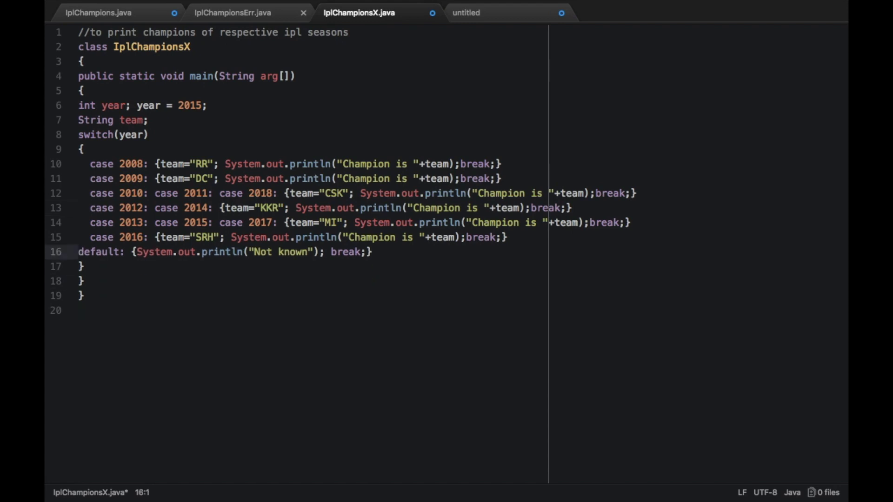
key(BackSpace)
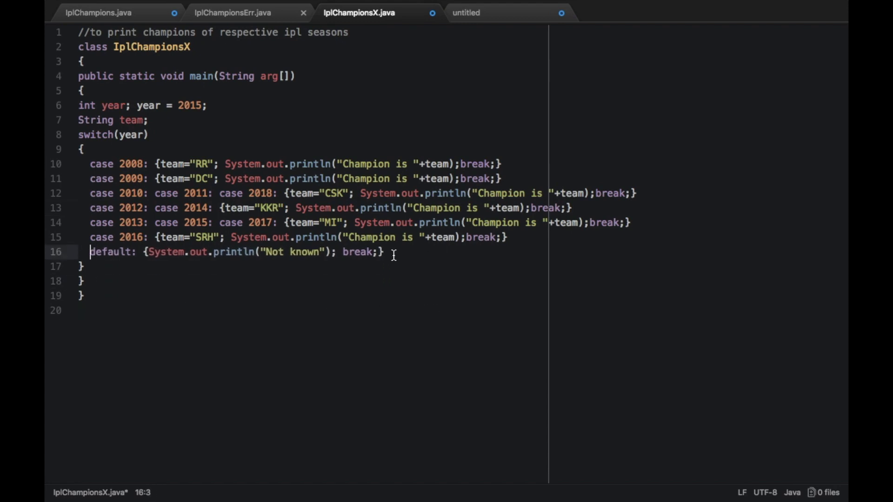
Review the default case line and save IplChampionsX.java
drag(392, 255, 95, 260)
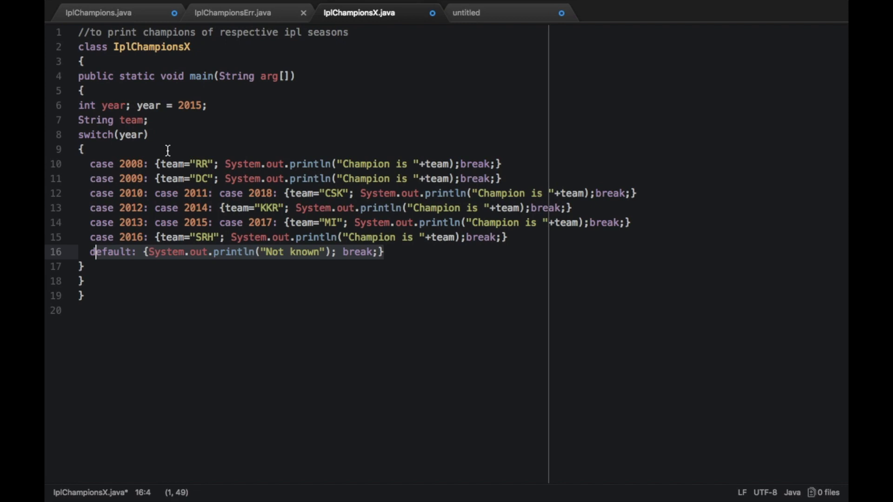
click(202, 252)
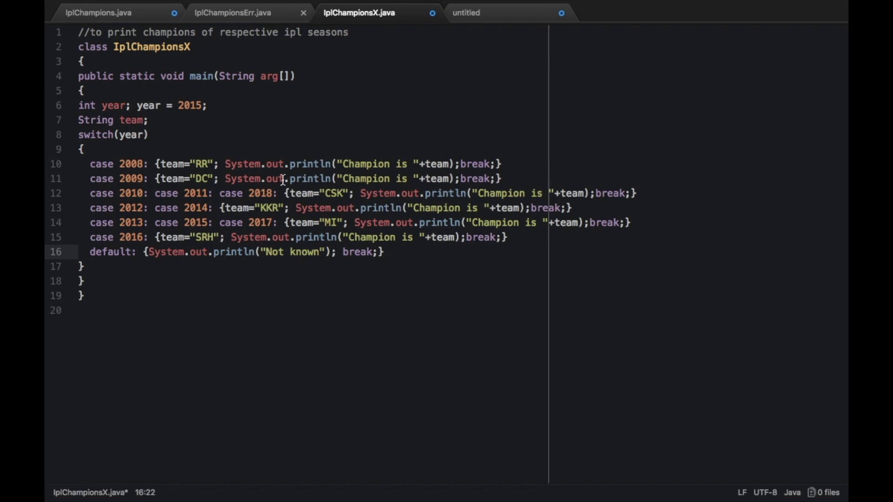
key(ctrl+s)
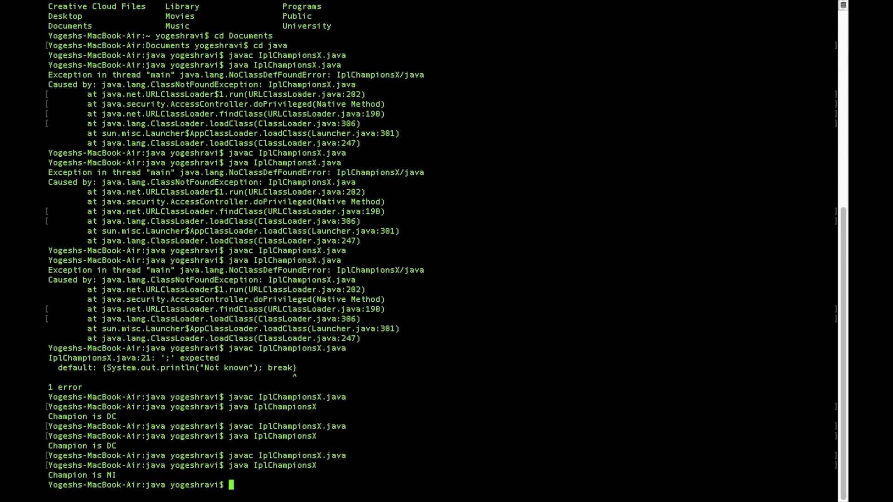
Recompile IplChampionsX.java with javac and run it, printing 'Champion is MI'
key(Up)
key(Up)
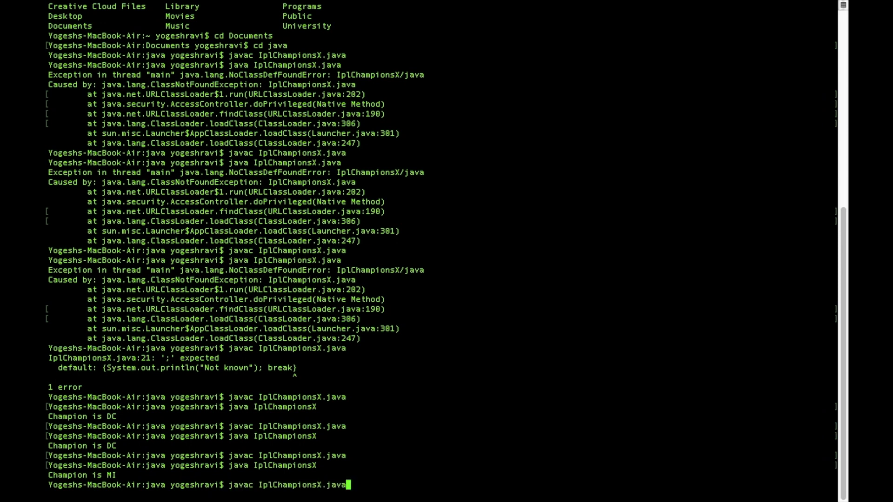
key(Return)
key(Up)
key(Up)
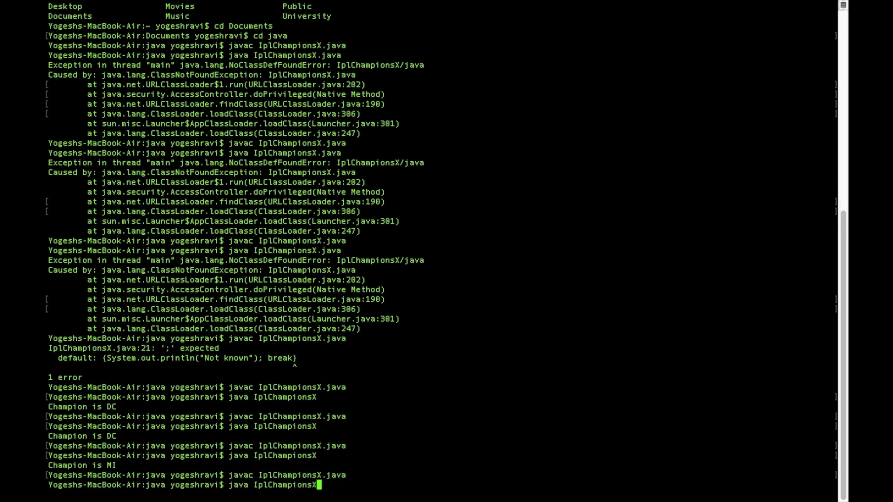
key(Return)
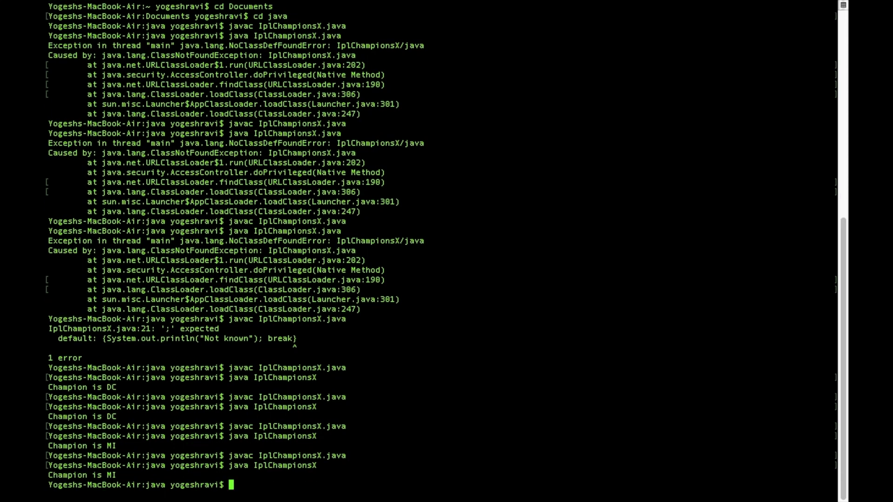
Review the compacted code in Atom, then recall 'java IplChampionsX' at the Terminal prompt
key(super+Tab)
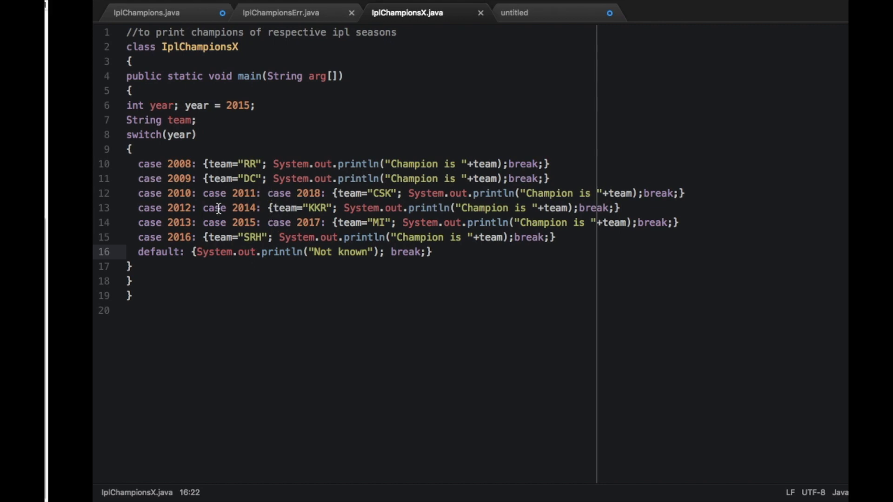
key(super+Tab)
key(Up)
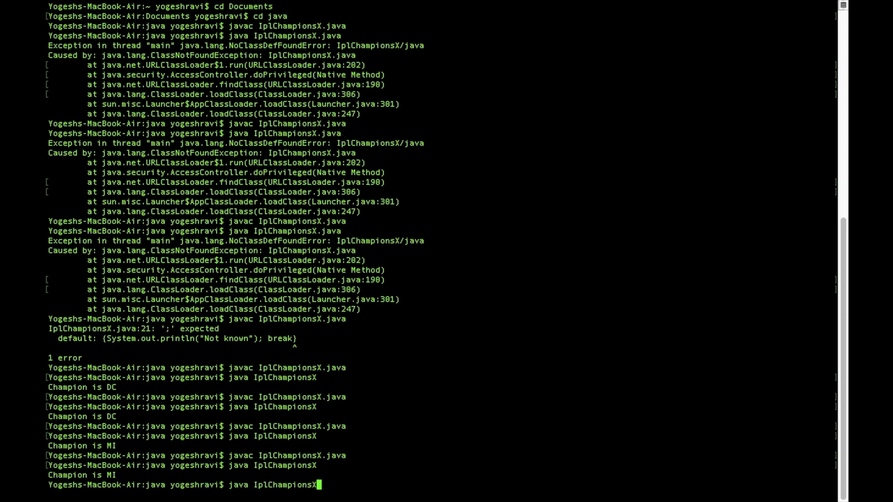
Change the year on line 6 from 2015 to 2014 and save IplChampionsX.java
key(super+Tab)
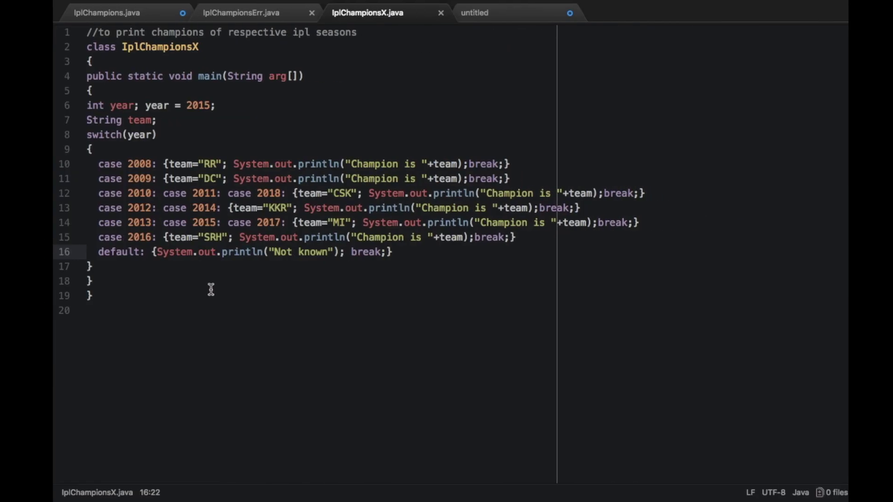
click(202, 105)
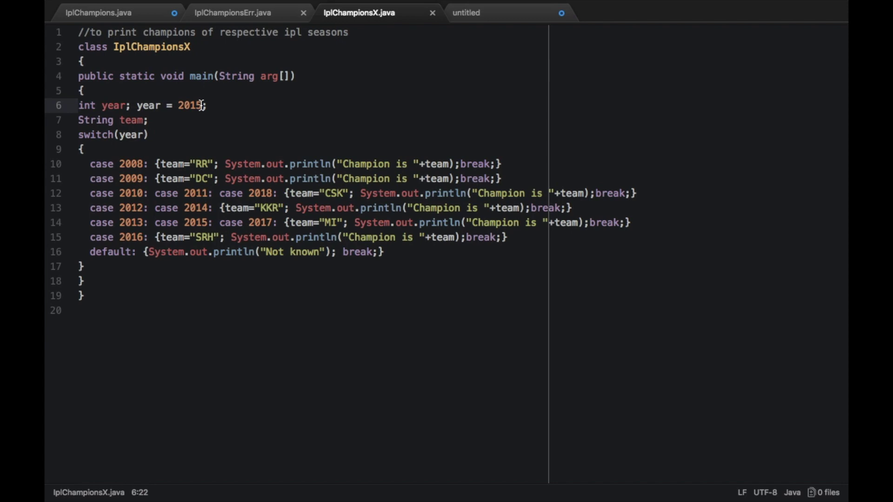
key(BackSpace)
text(4)
key(super+Tab)
key(super+Tab)
key(super+s)
key(super+Tab)
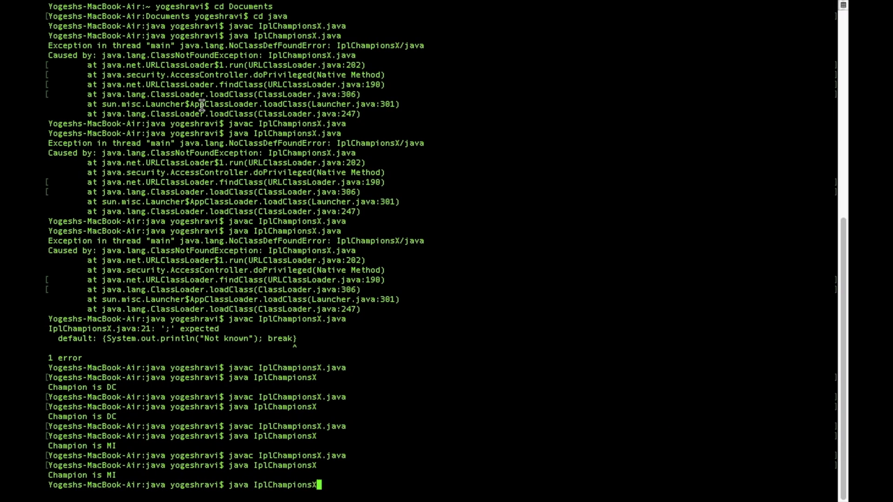
Recompile and run IplChampionsX to print 'Champion is KKR' for 2014, then return to Atom
key(Up)
key(Return)
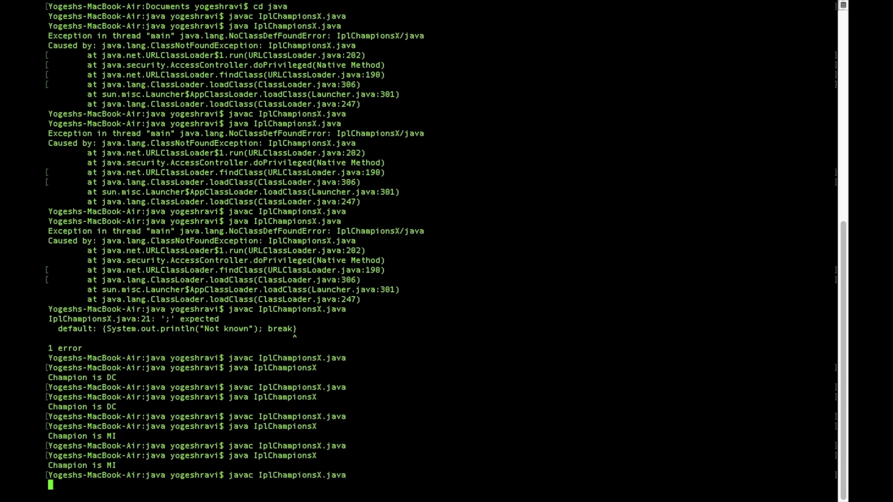
key(Up)
key(Up)
key(Return)
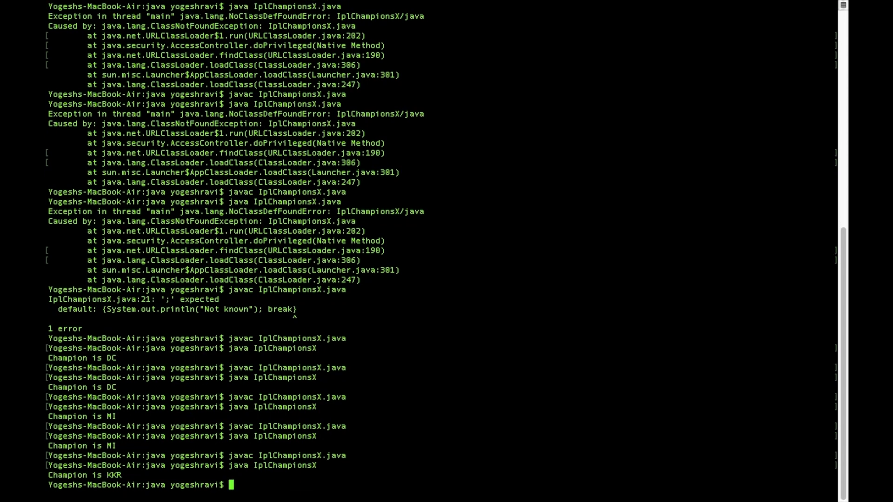
key(super+Tab)
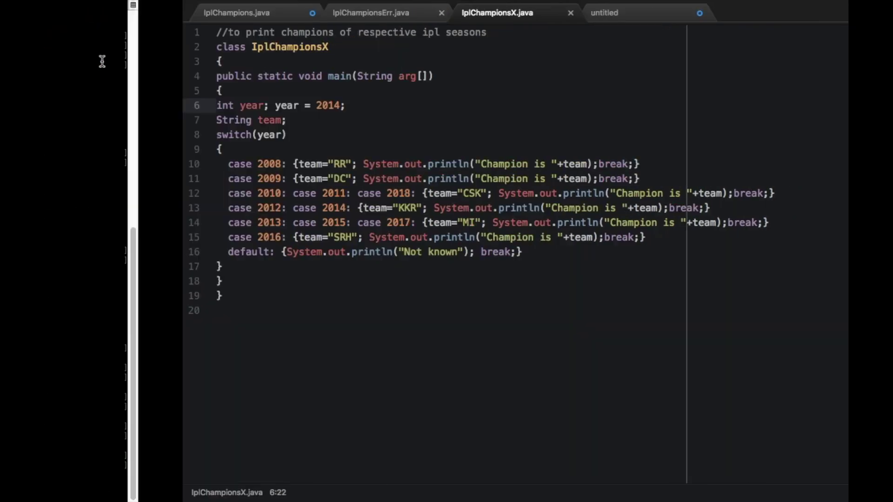